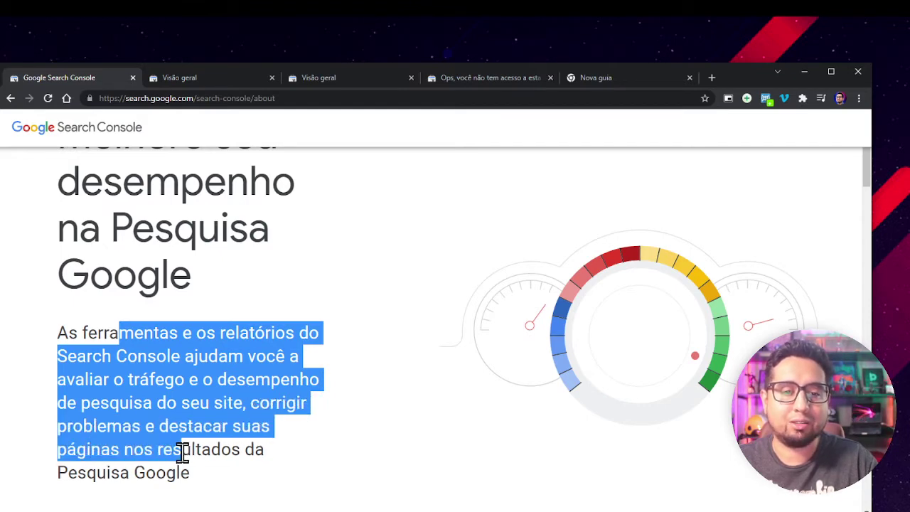
Close the empty new tab, leaving the Search Console page for the inaccessible property open
scroll(237, 380, down, 3)
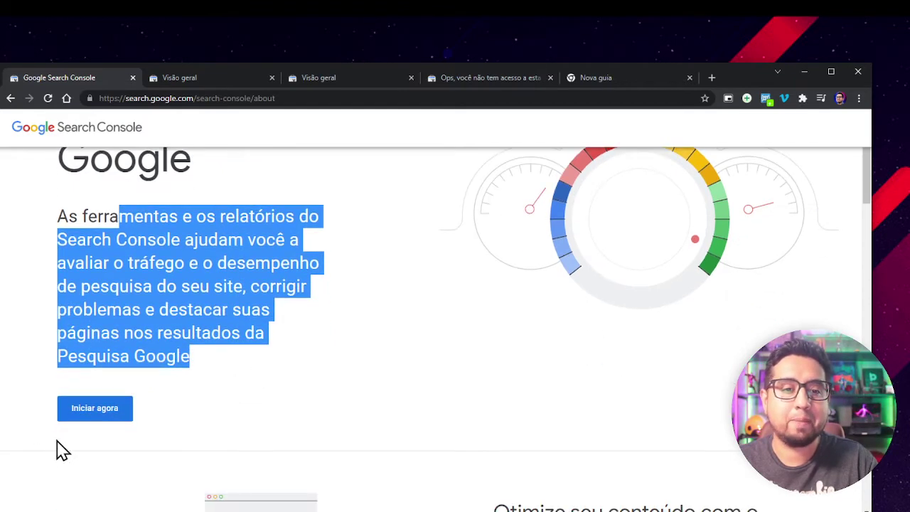
click(623, 76)
key(ctrl+w)
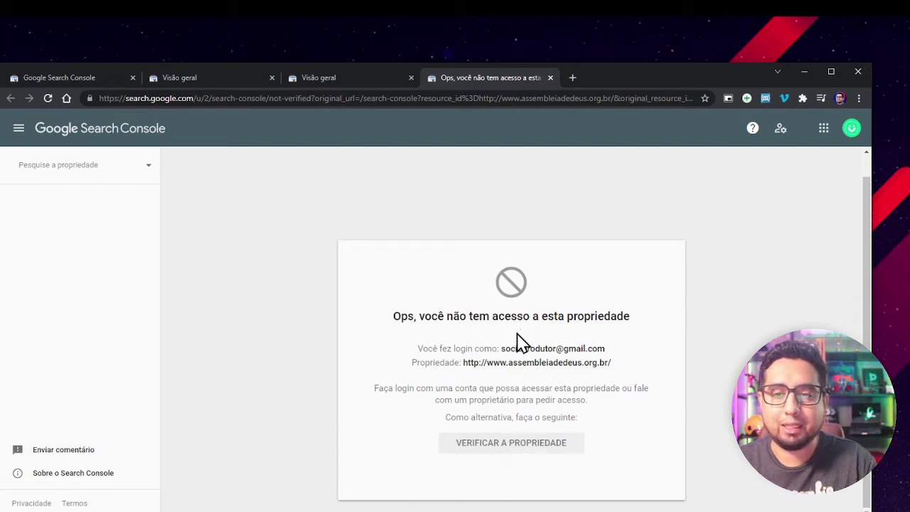
click(71, 173)
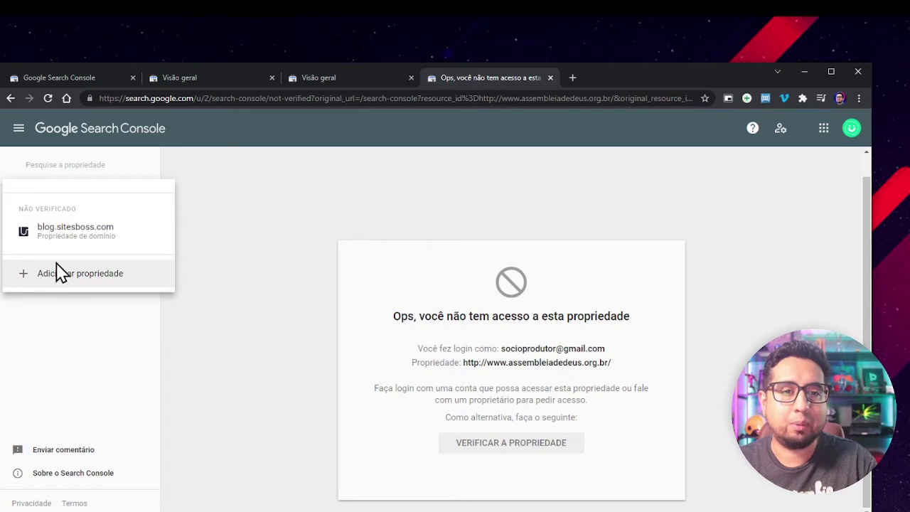
click(100, 279)
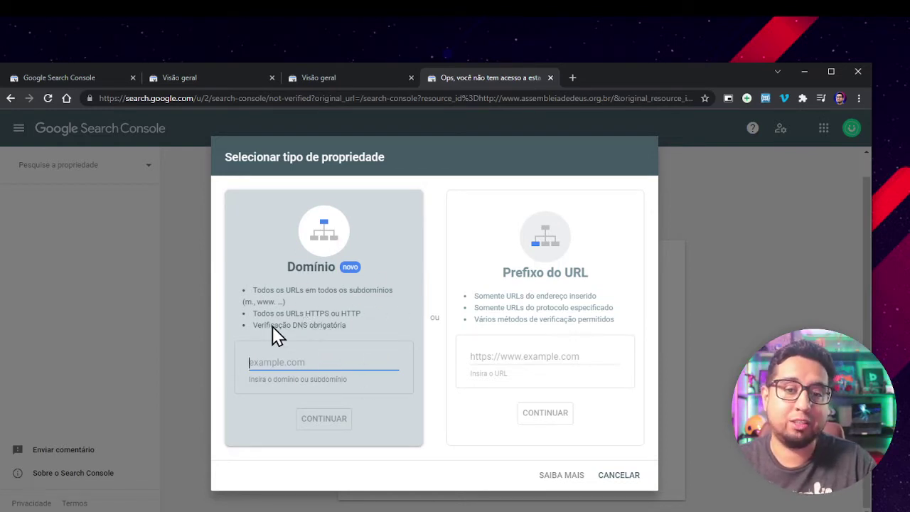
drag(273, 326, 327, 324)
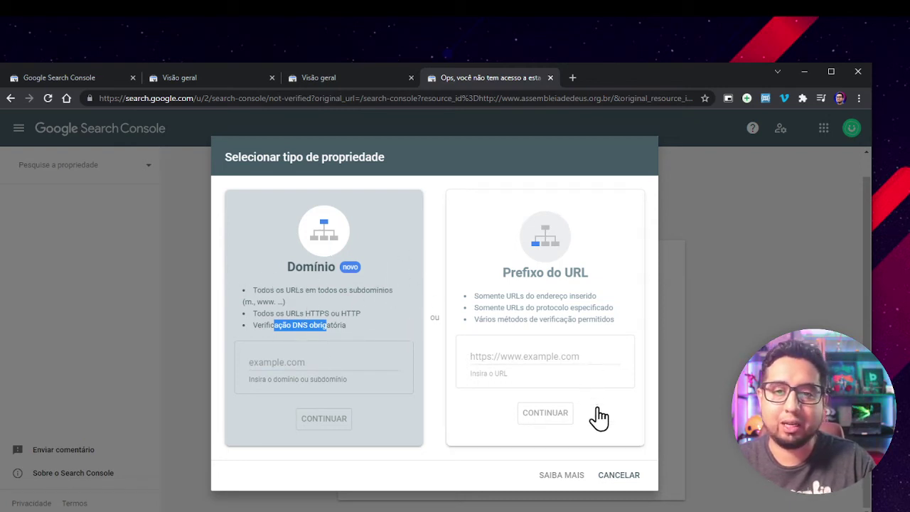
click(614, 475)
Remove the unverified domain property blog.sitesboss.com from the account
click(44, 168)
click(44, 229)
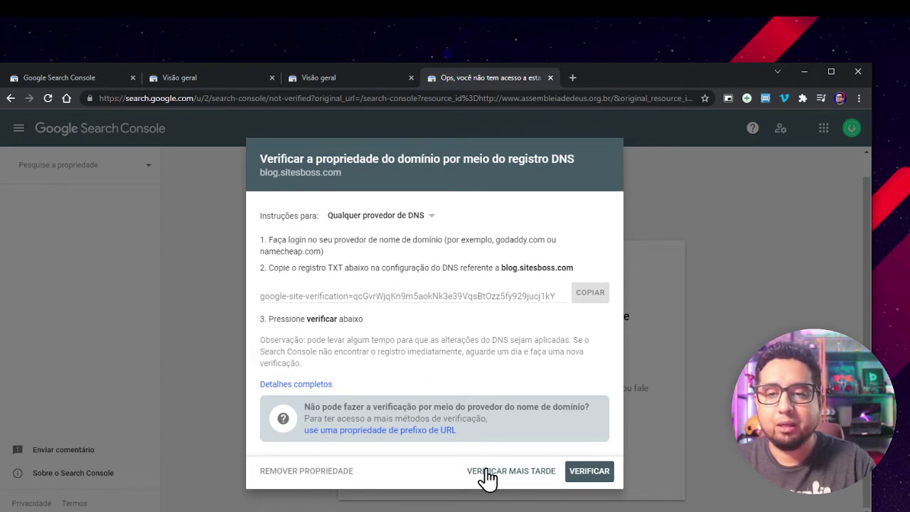
click(285, 480)
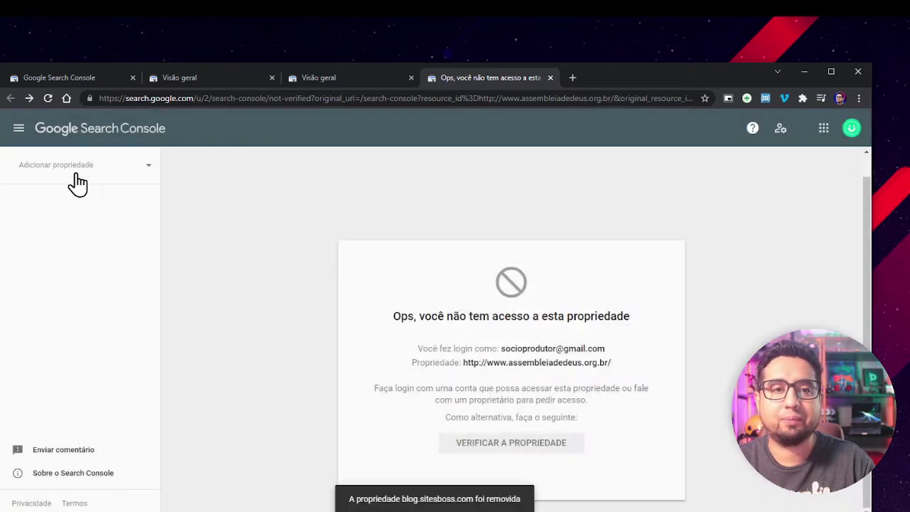
click(84, 179)
click(61, 229)
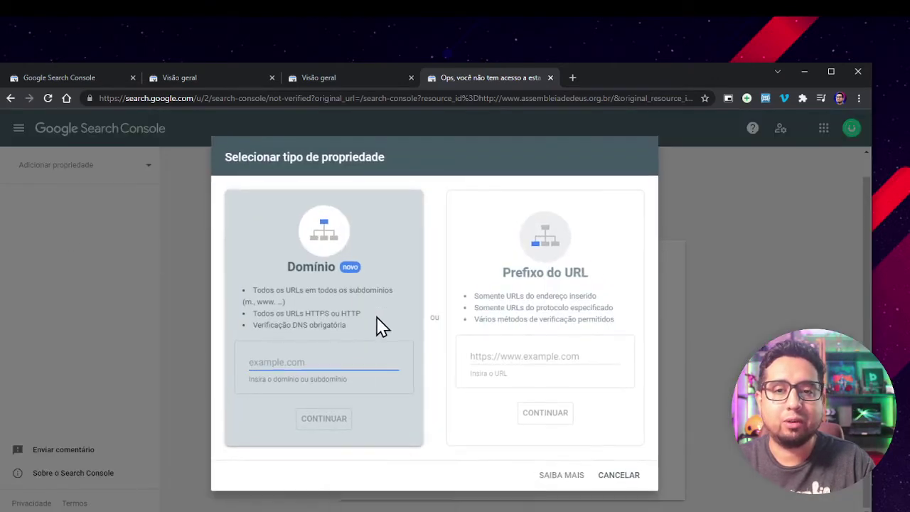
click(615, 361)
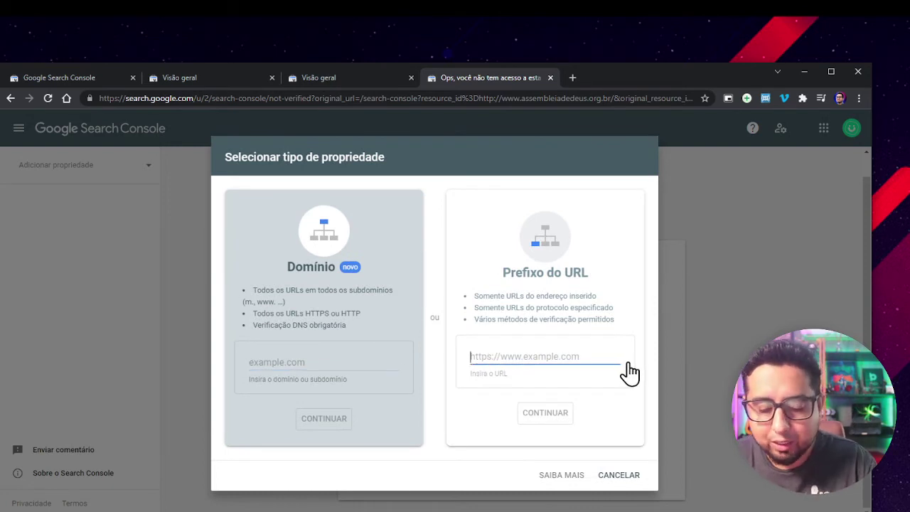
text(https:)
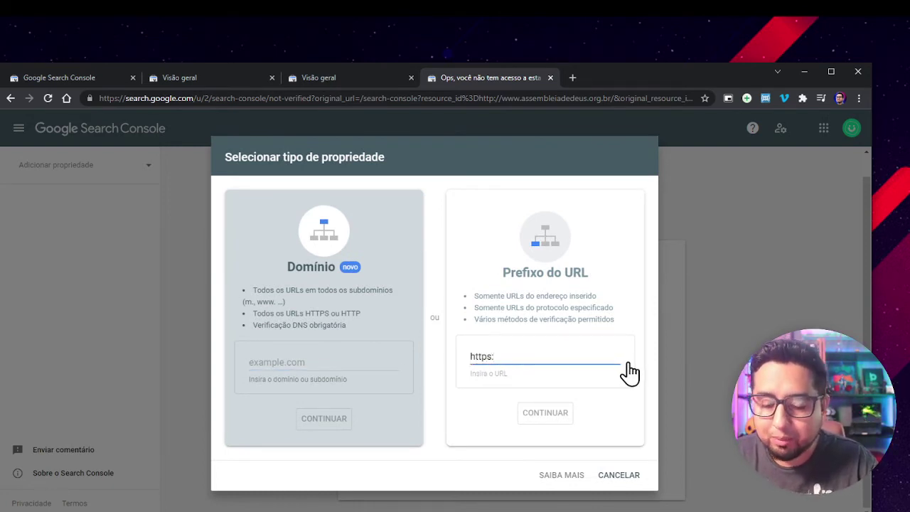
text(//blopg)
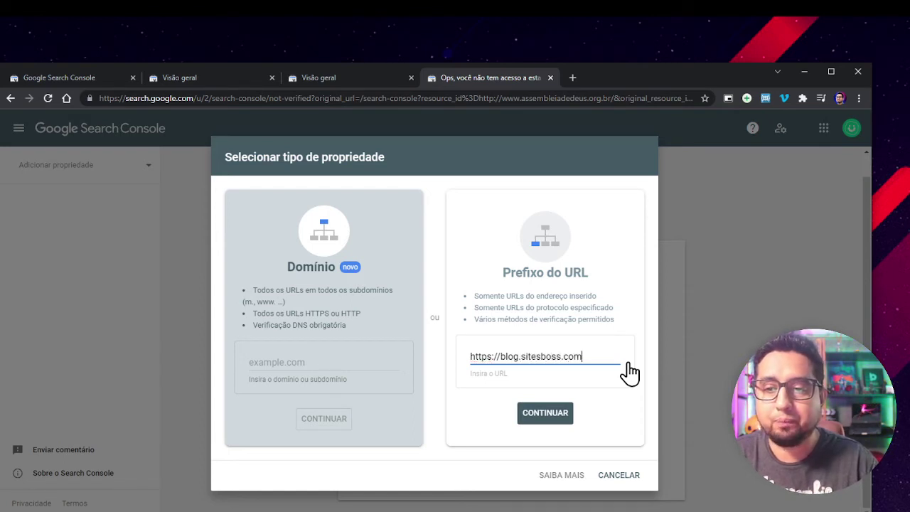
key(ctrl+a)
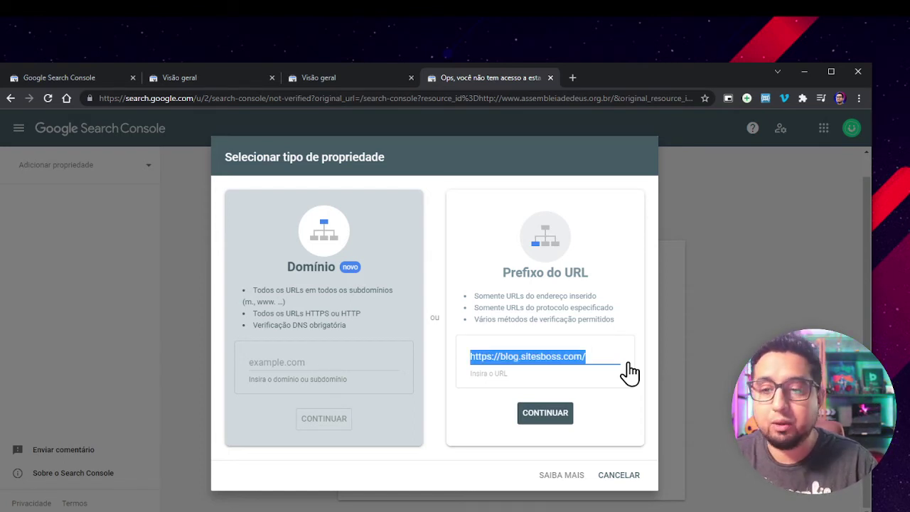
click(549, 420)
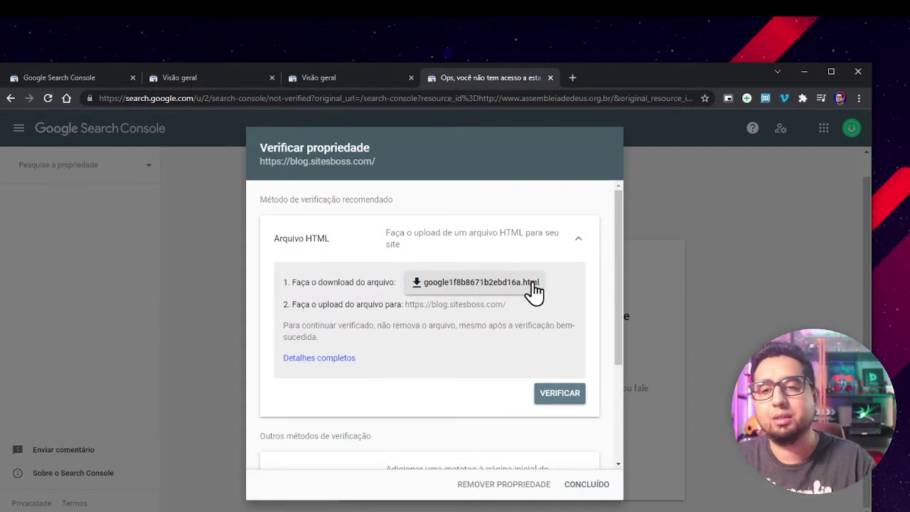
Choose the Tag HTML verification method and copy its google-site-verification meta tag, noting that it belongs in the <head> section
click(578, 241)
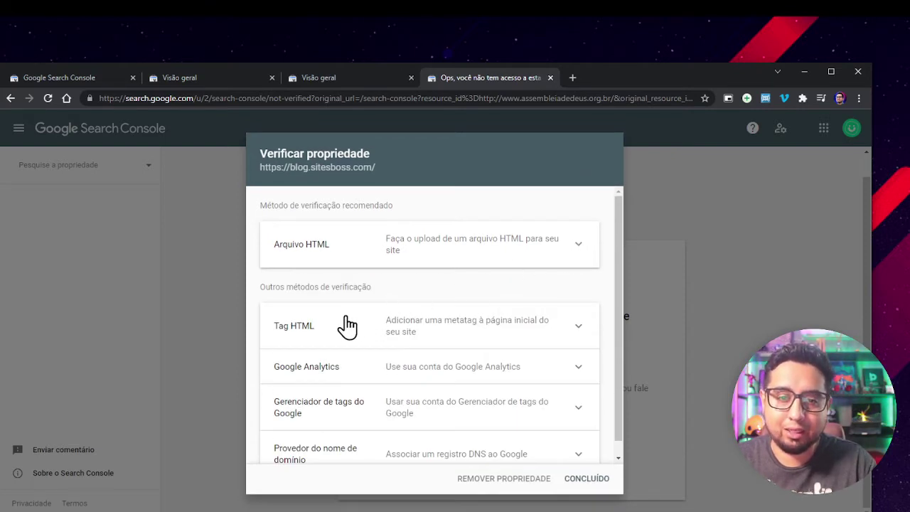
click(293, 329)
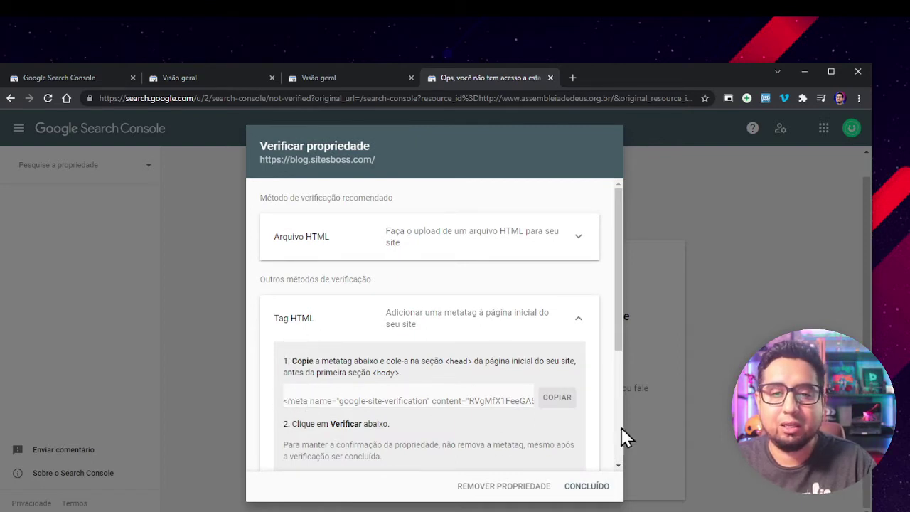
click(569, 403)
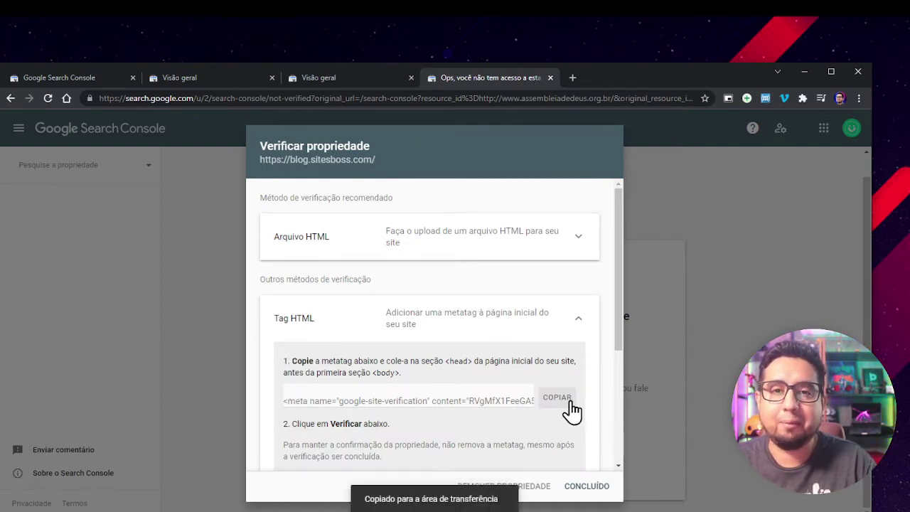
scroll(454, 362, down, 2)
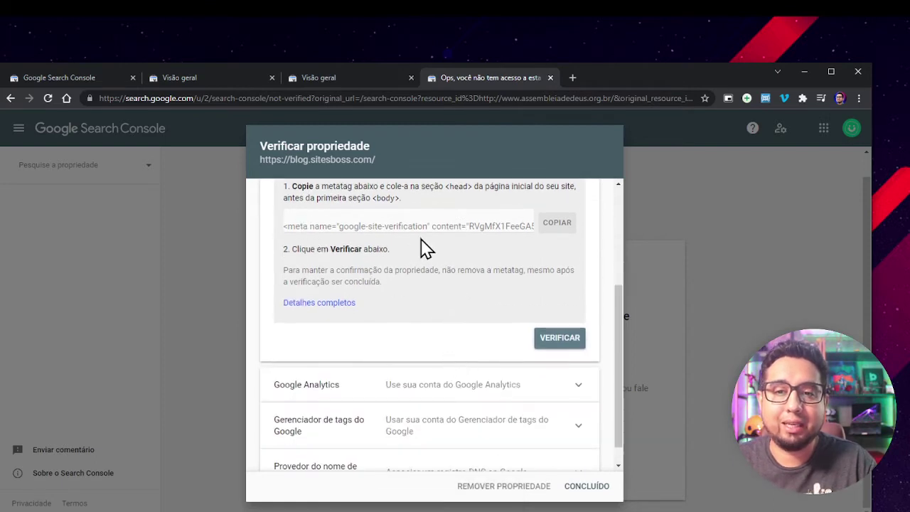
scroll(425, 248, up, 1)
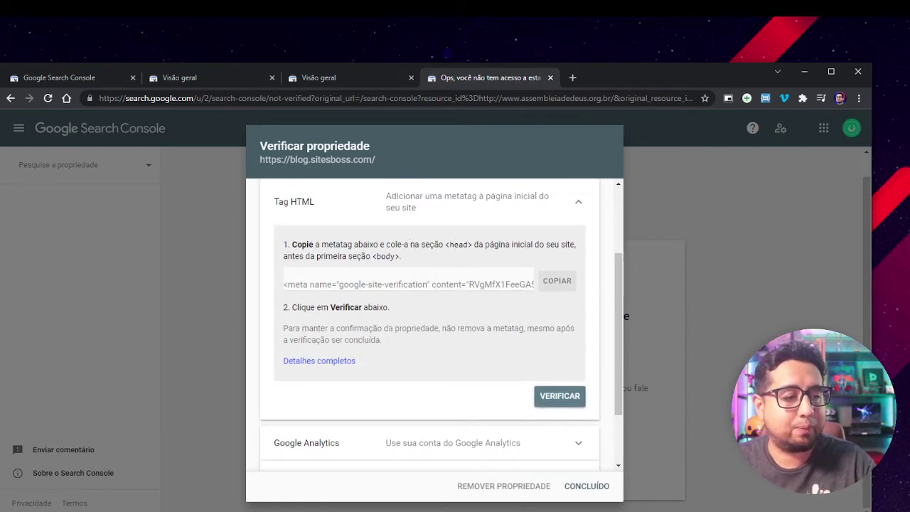
key(alt+Tab)
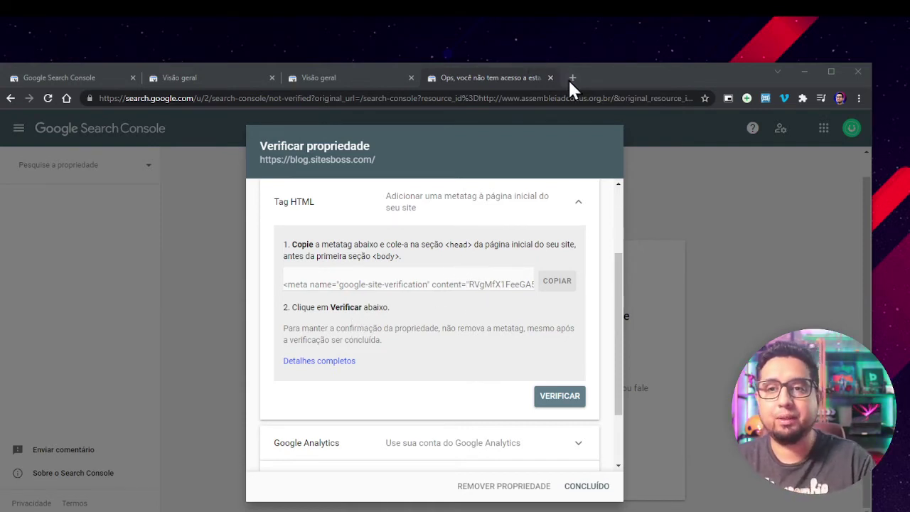
scroll(437, 303, up, 1)
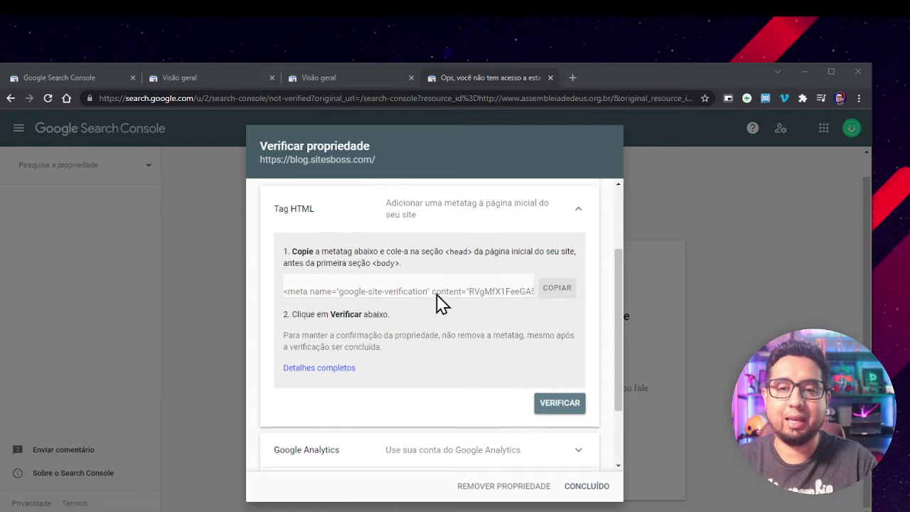
scroll(438, 302, up, 1)
drag(332, 303, 472, 304)
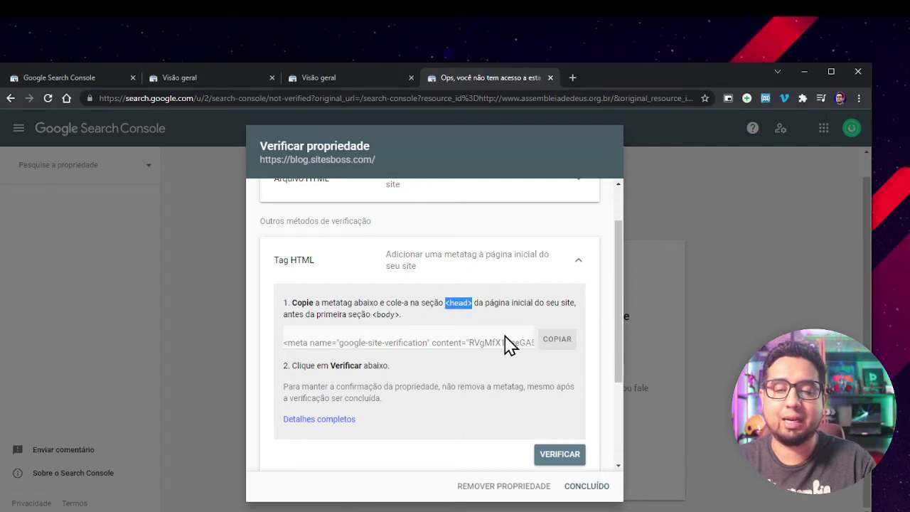
click(557, 340)
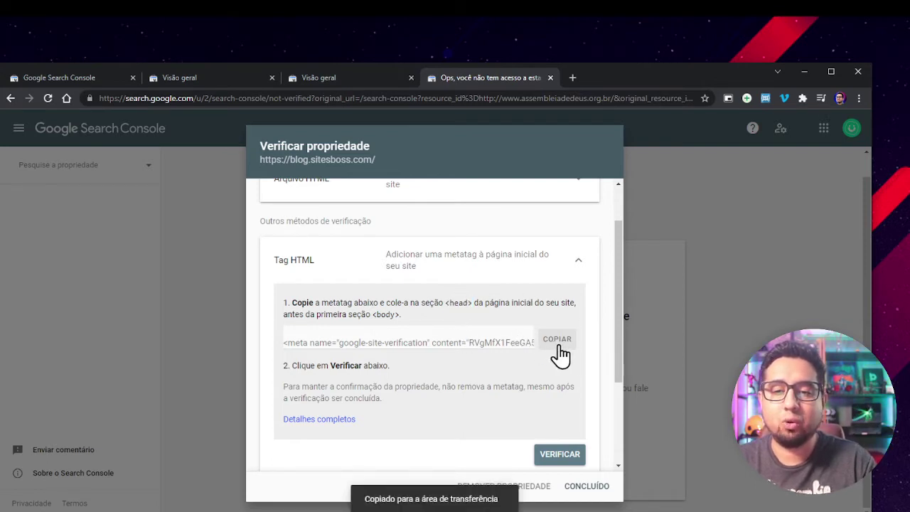
Open the SitesBoss control panel at app.sitesboss.com in a new tab
click(578, 76)
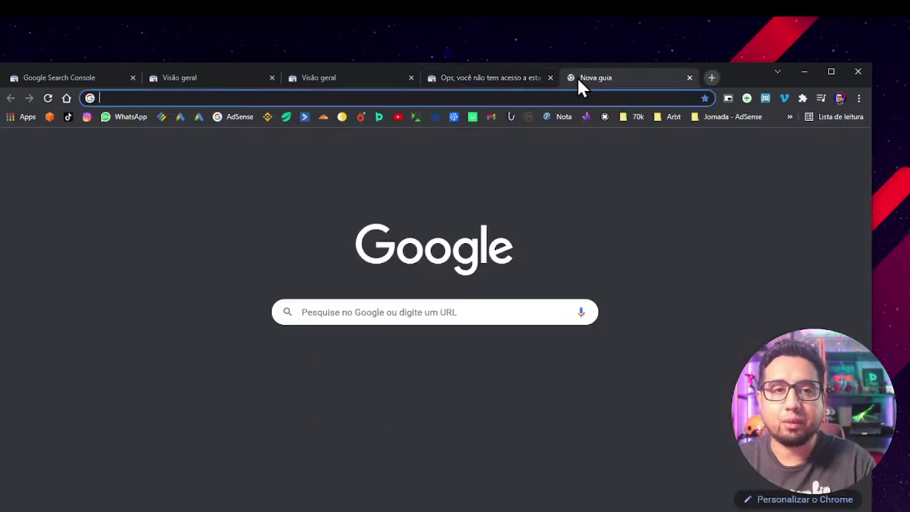
text(app.si)
key(Return)
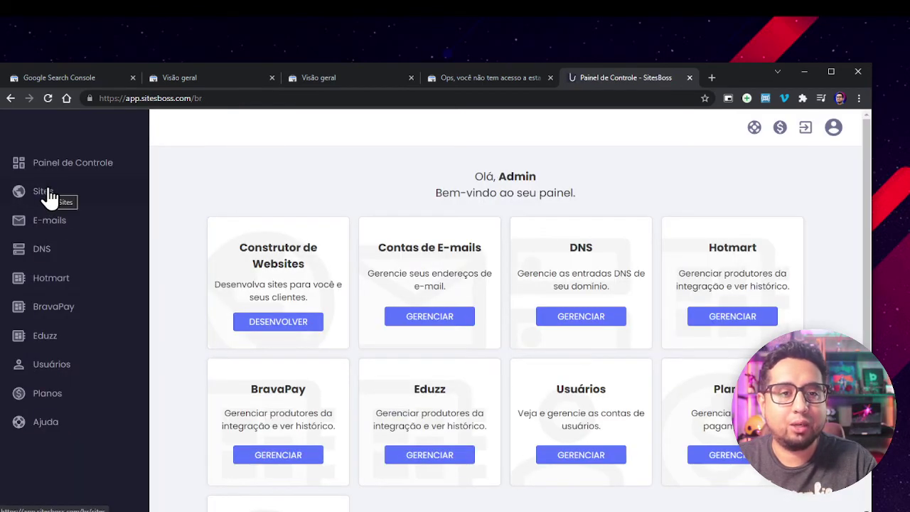
Search the sites list for blog.sitesboss and open the management page of blog.sitesboss.com
click(49, 198)
click(235, 202)
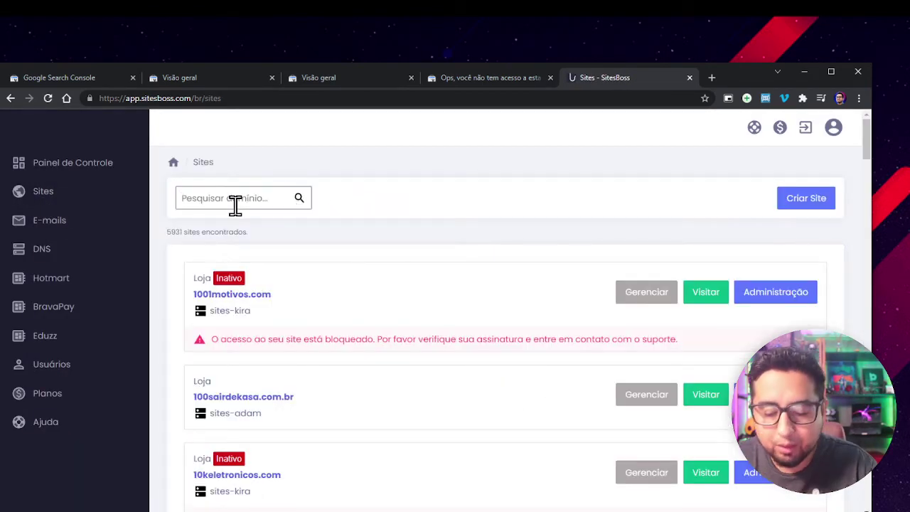
text(blog.sitesb)
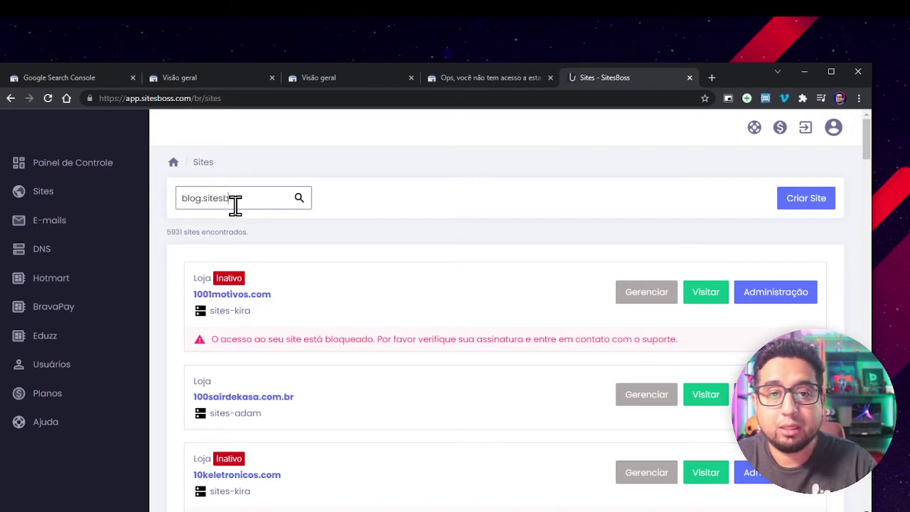
text(oss)
key(Return)
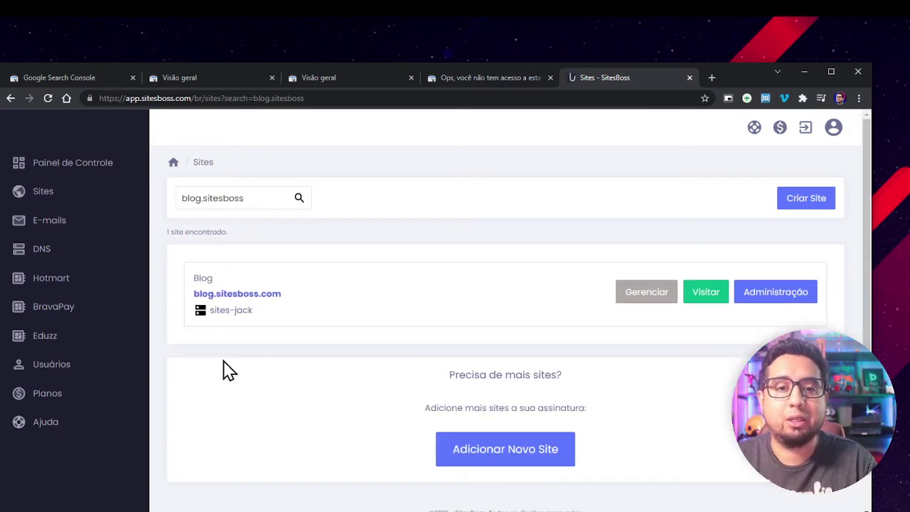
click(666, 301)
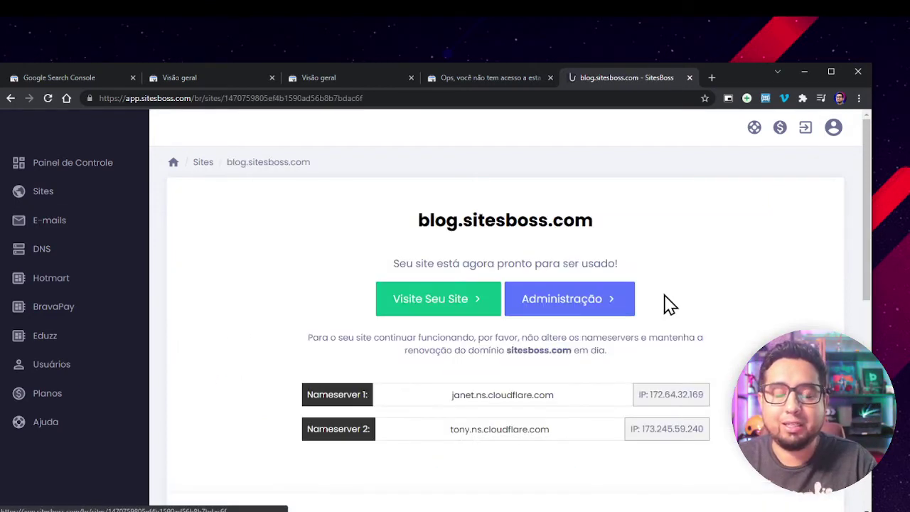
Activate development mode for blog.sitesboss.com
scroll(466, 302, down, 7)
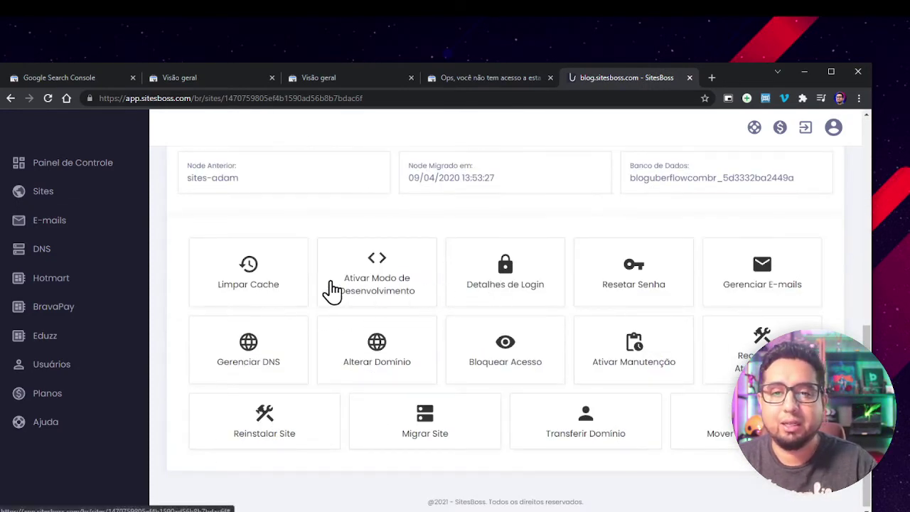
scroll(417, 315, up, 5)
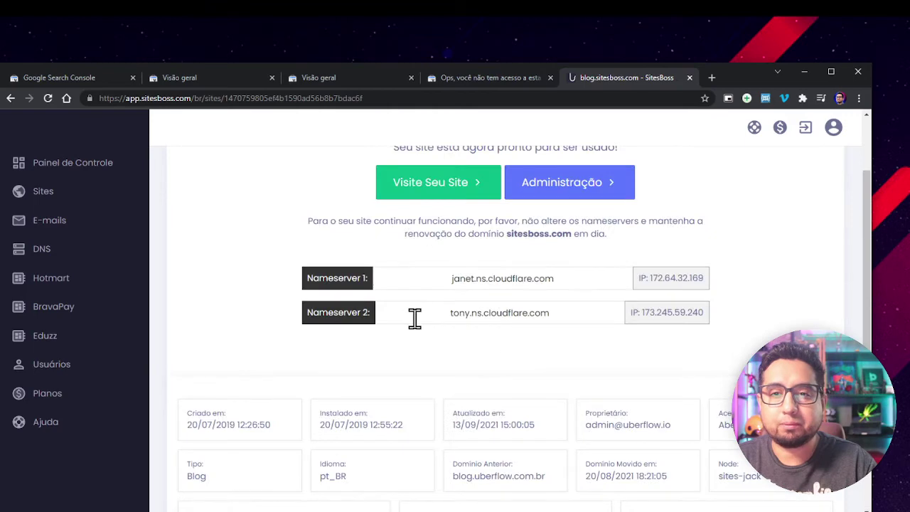
scroll(415, 320, down, 5)
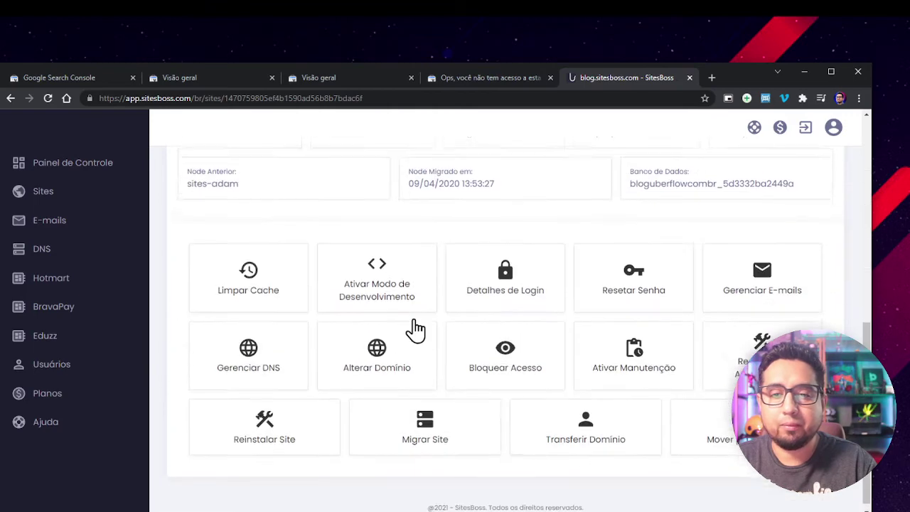
click(379, 280)
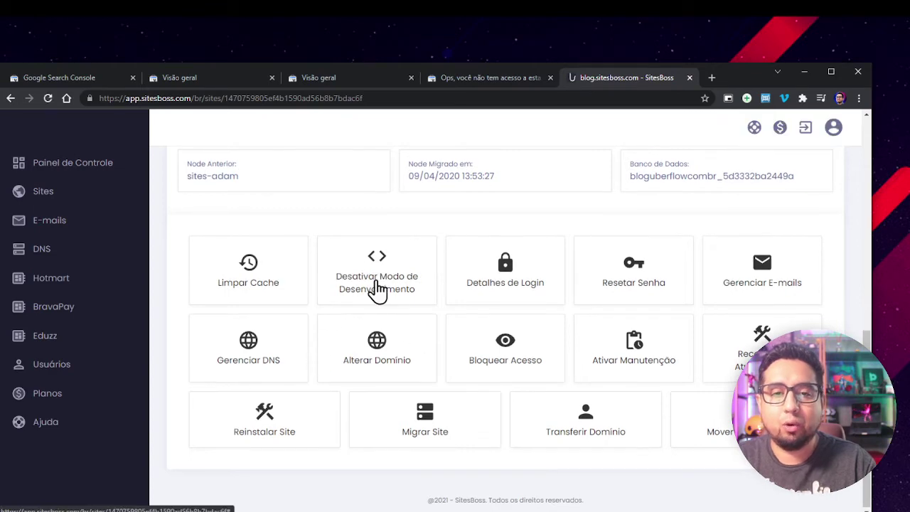
Open the blog's WordPress administration, dismiss the invalid licence notice and reposition the browser window
scroll(398, 293, up, 4)
scroll(427, 299, up, 3)
click(591, 329)
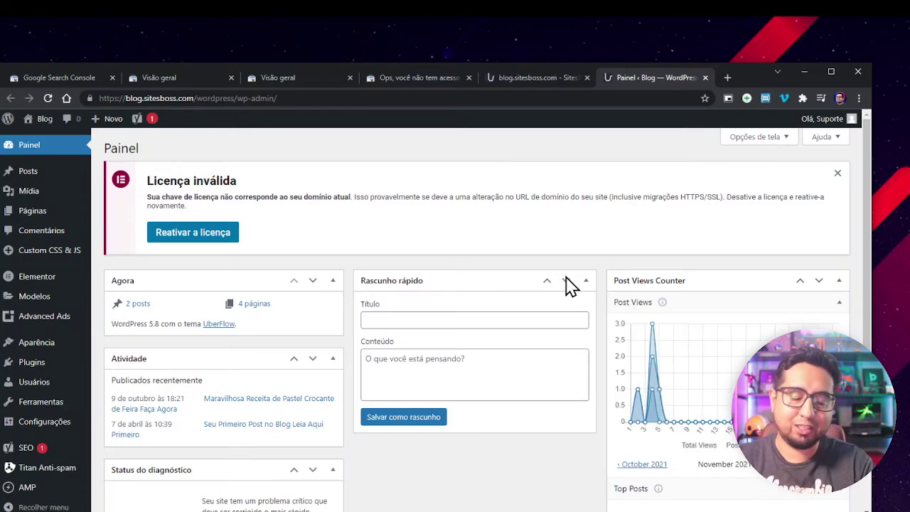
click(837, 174)
mouse_move(58, 254)
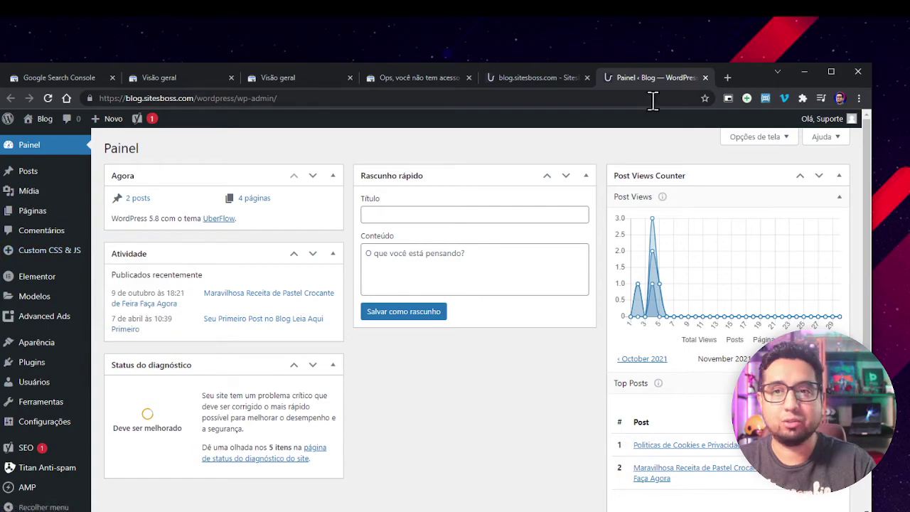
drag(749, 73, 771, 44)
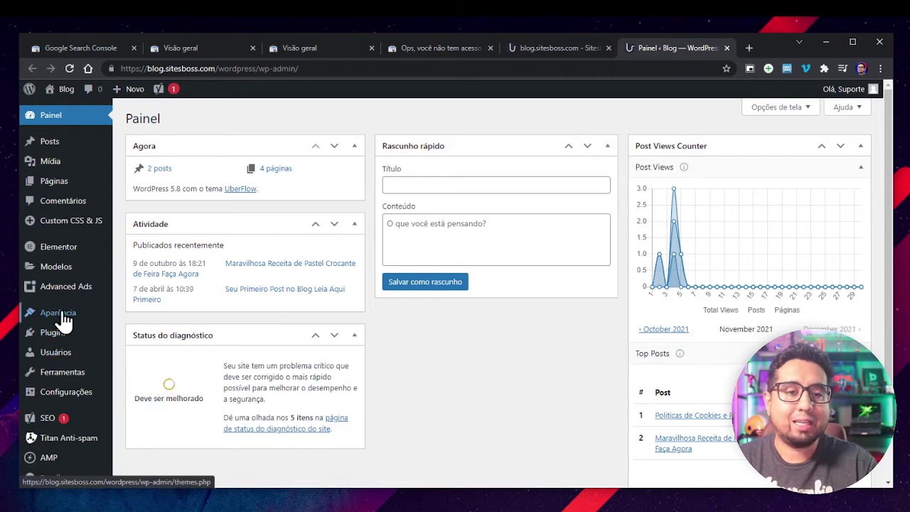
Start a new HTML code entry in Custom CSS & JS, dismissing the invalid licence notices
mouse_move(63, 319)
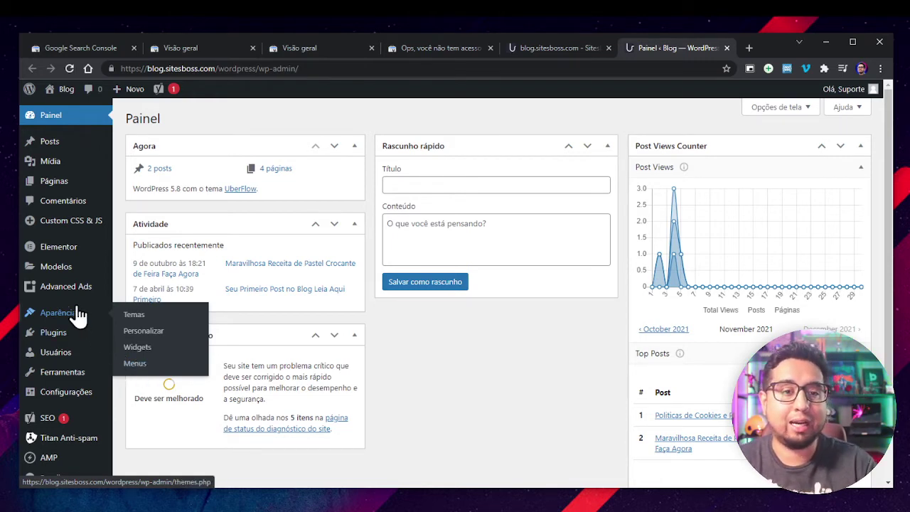
mouse_move(72, 224)
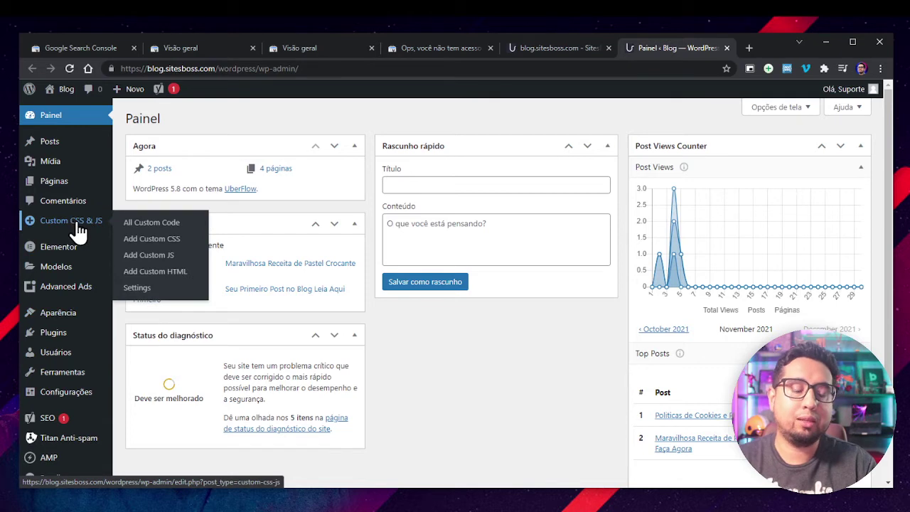
click(75, 227)
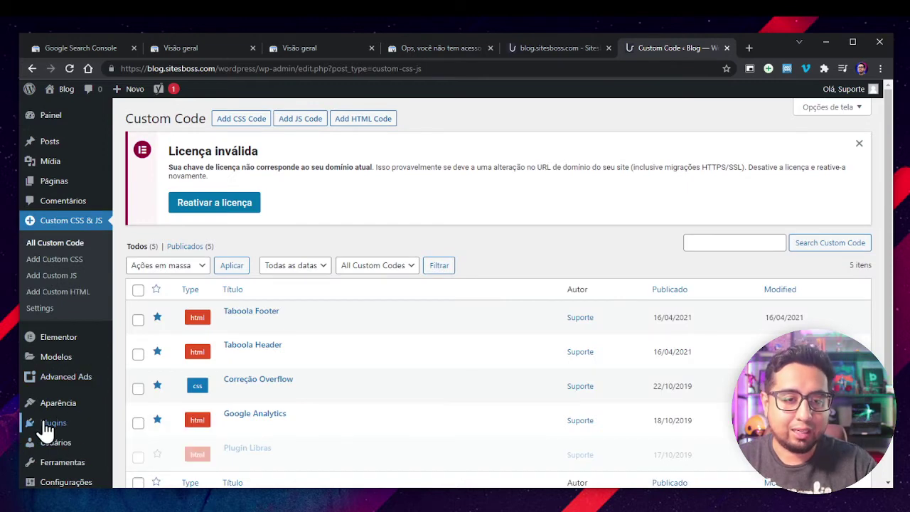
click(858, 144)
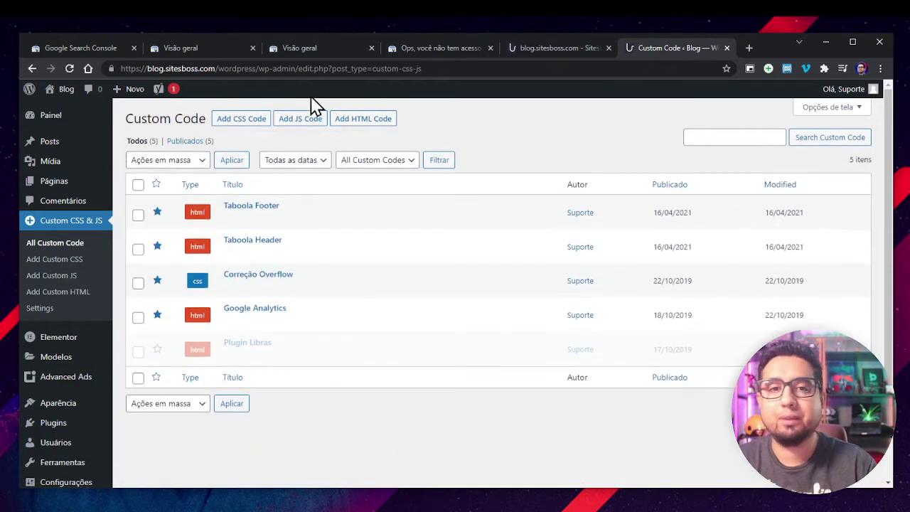
click(370, 126)
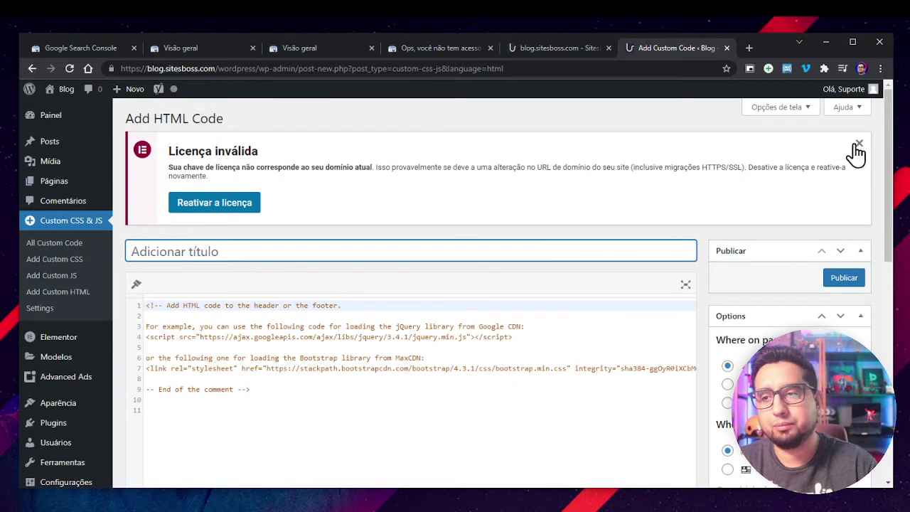
click(855, 147)
Replace the sample HTML code with the google-site-verification meta tag and its verification token, and title the entry "Search Console"
click(297, 296)
key(ctrl+a)
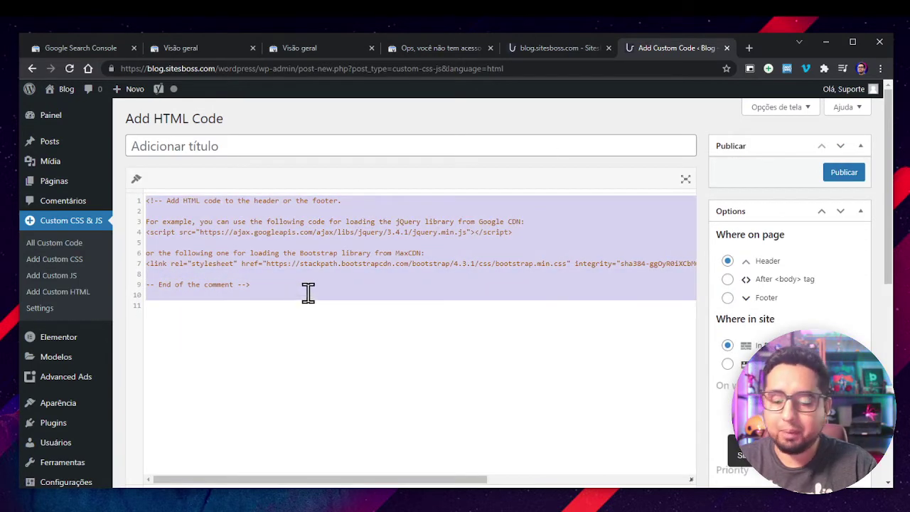
key(BackSpace)
text(<meta name="google-site-verification" content="RVgMfX1FeeGA525kIkcMKXQExwo4fNDCNFGS9uOMQXI" />)
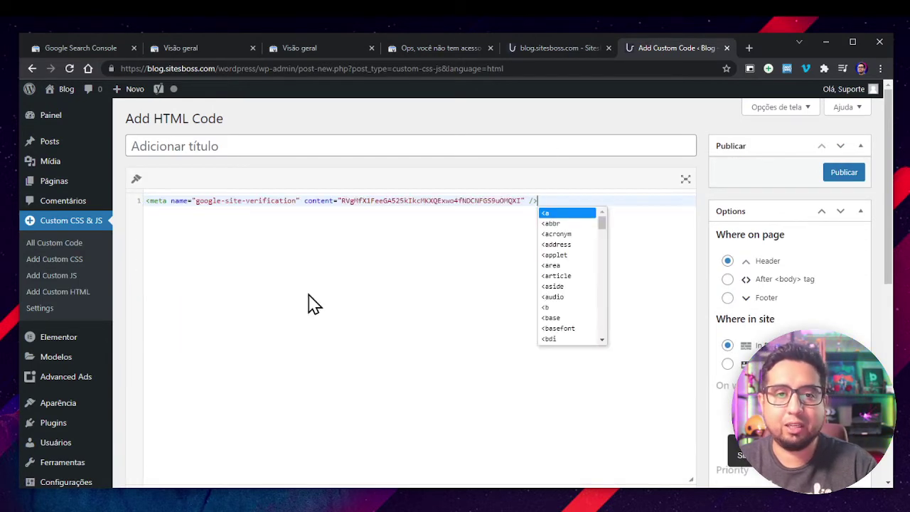
click(182, 142)
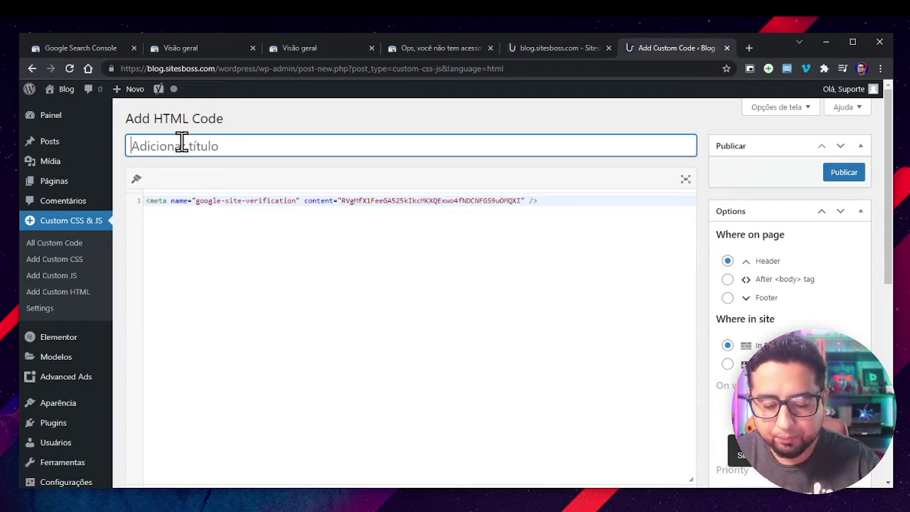
text(Search Console)
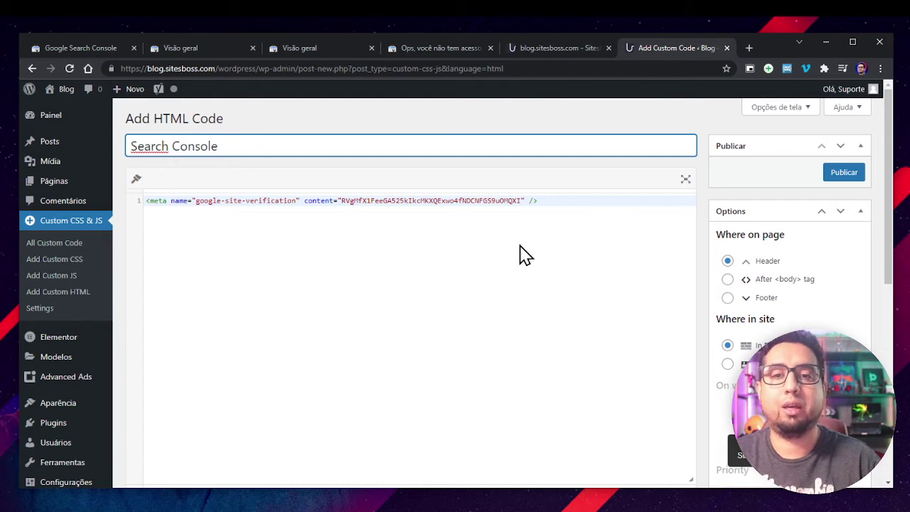
Publish the Search Console code with Header placement and dismiss the invalid licence notice
drag(755, 262, 785, 262)
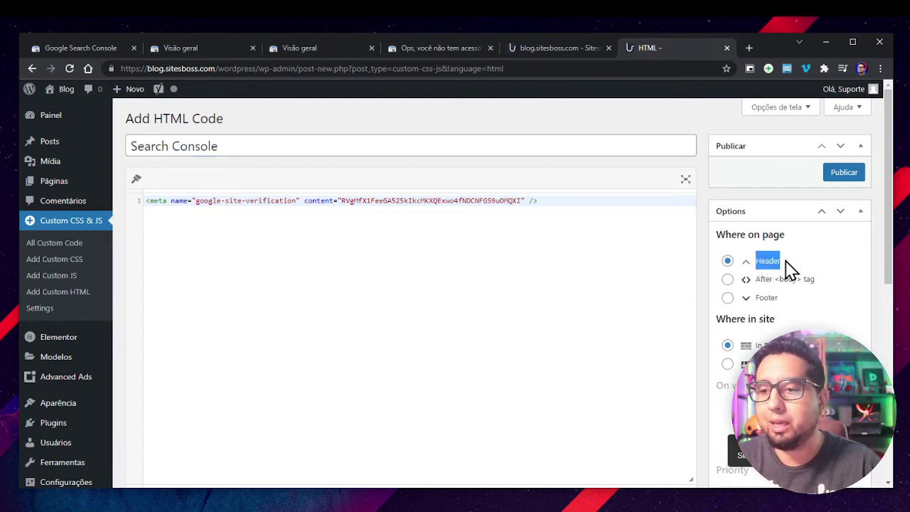
click(848, 178)
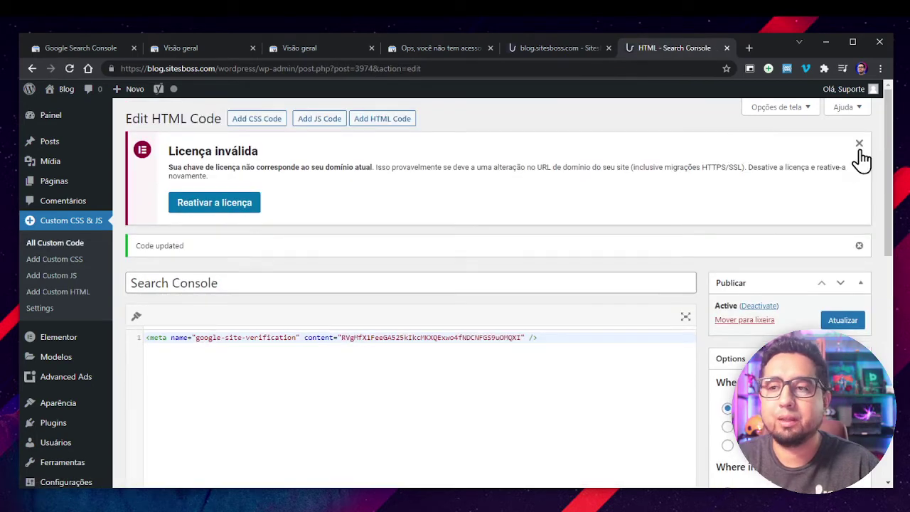
click(858, 144)
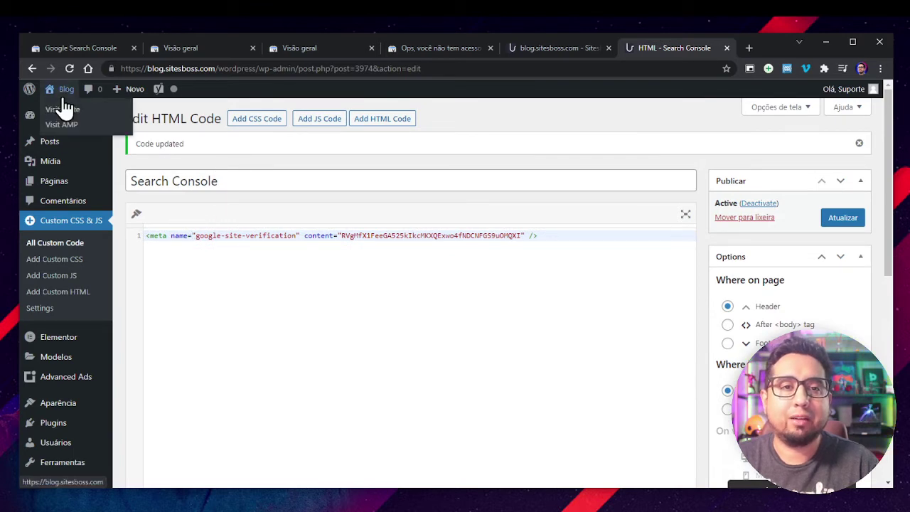
Open the blog's home page in a new tab, view its source code and search it for the full google-site-verification meta tag
middle_click(63, 111)
click(660, 47)
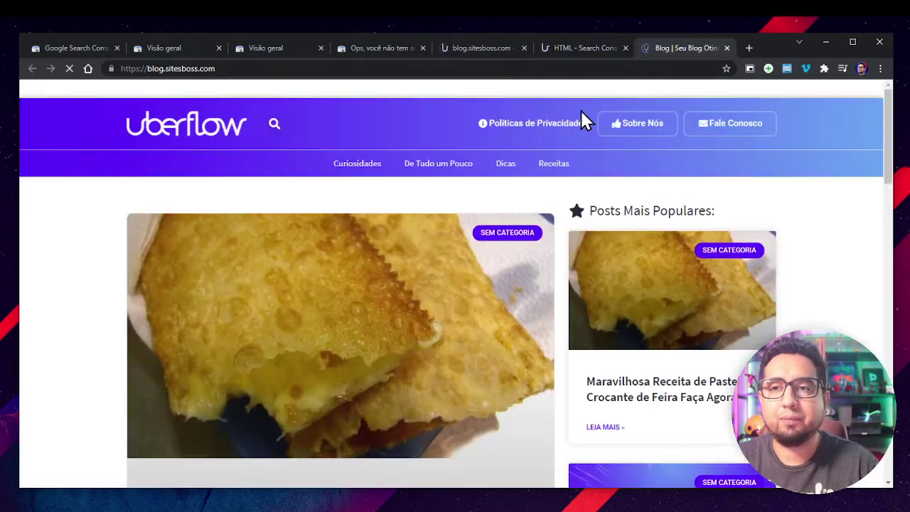
right_click(133, 192)
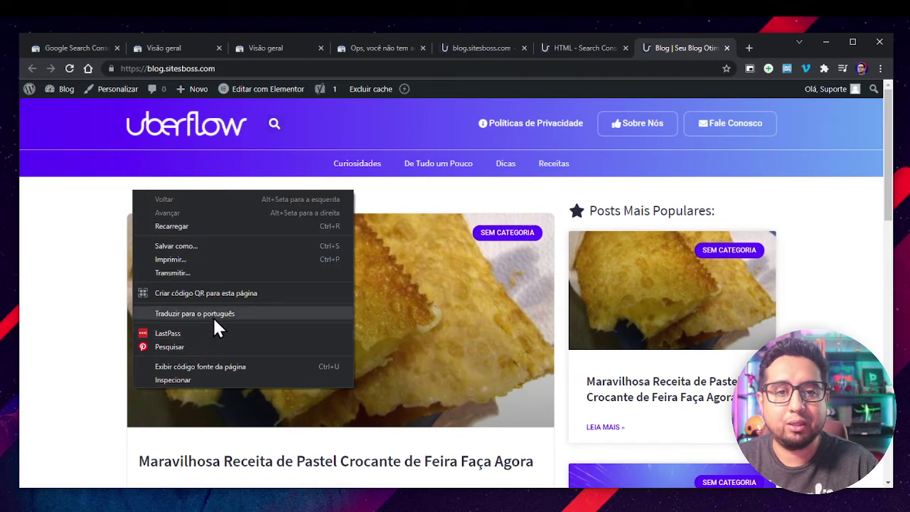
click(217, 365)
key(ctrl+f)
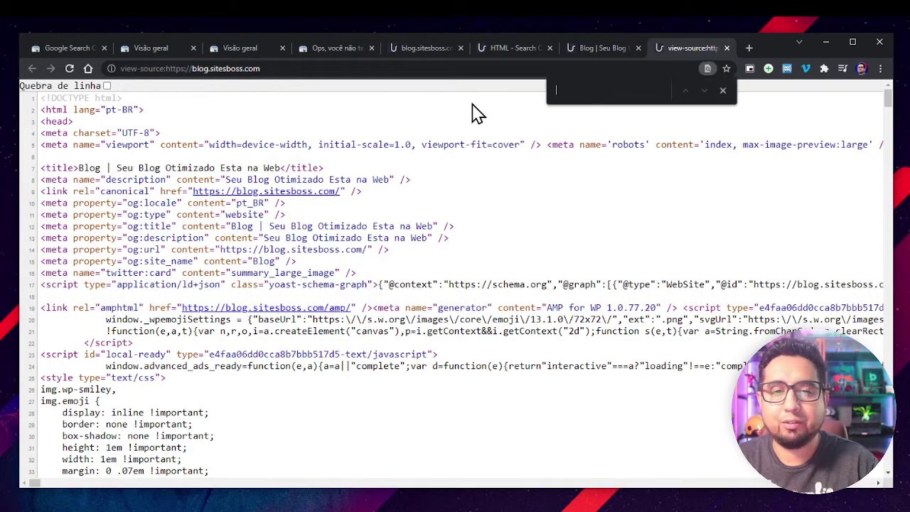
text(<meta name="google-site-verification" content="RVgMfX1FeeGA525kIkcMKXQExwo4fNDCNFGS9uOMQXI" />)
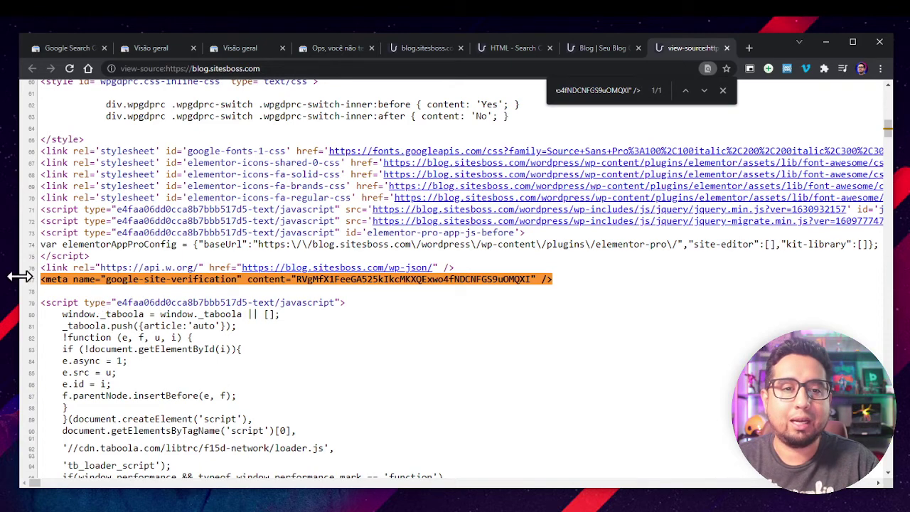
drag(67, 278, 553, 285)
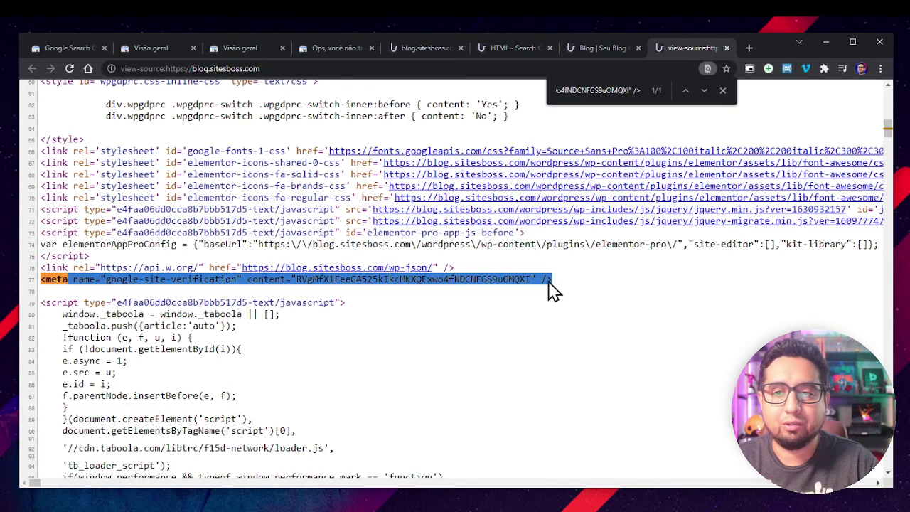
Check the verification tag's position in the source relative to the closing head and opening body tags, and close the source view
scroll(199, 284, down, 5)
scroll(153, 288, up, 1)
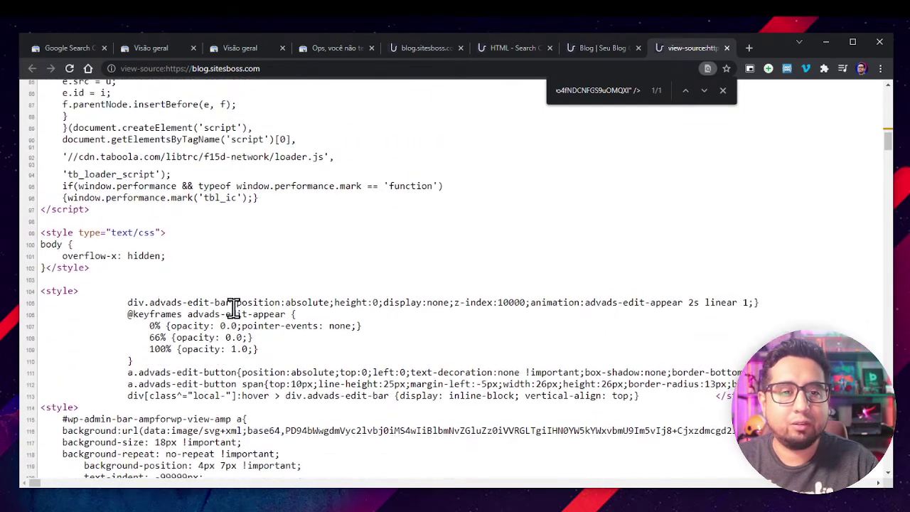
scroll(233, 309, down, 6)
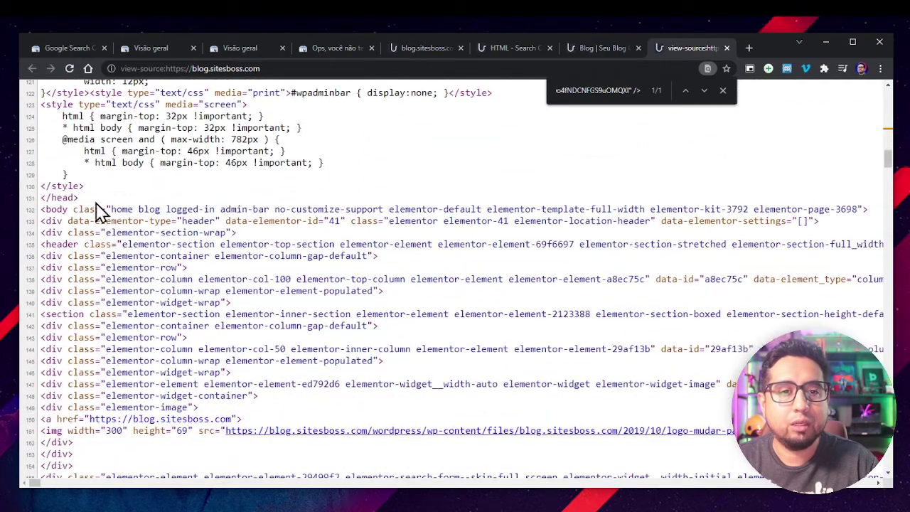
drag(41, 207, 98, 203)
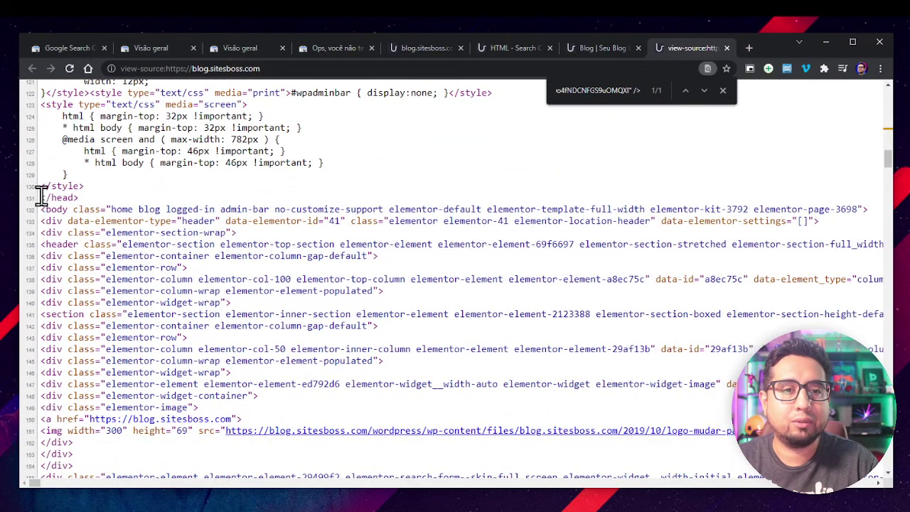
drag(36, 192, 72, 192)
scroll(180, 233, up, 12)
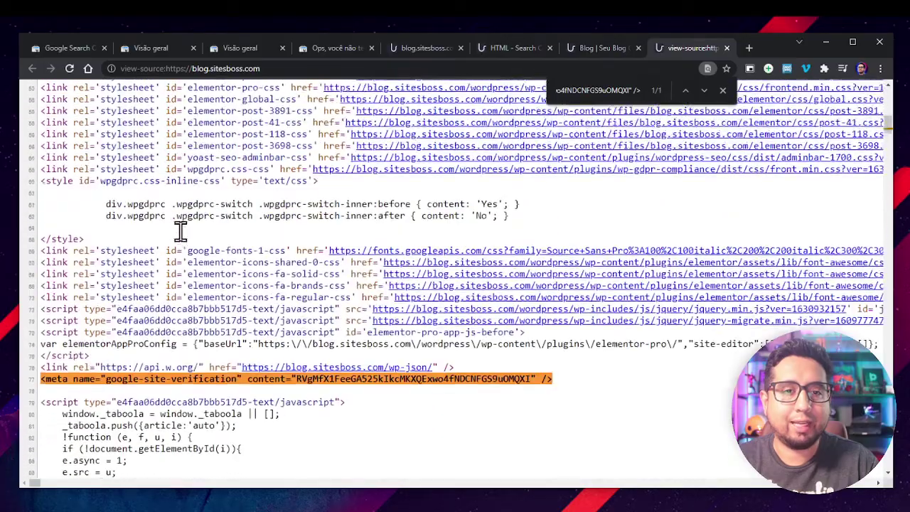
scroll(181, 231, up, 8)
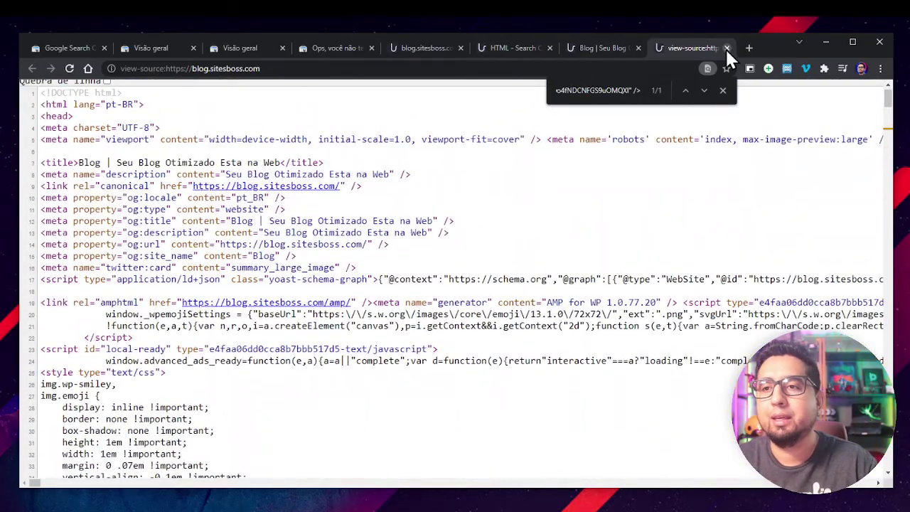
click(727, 48)
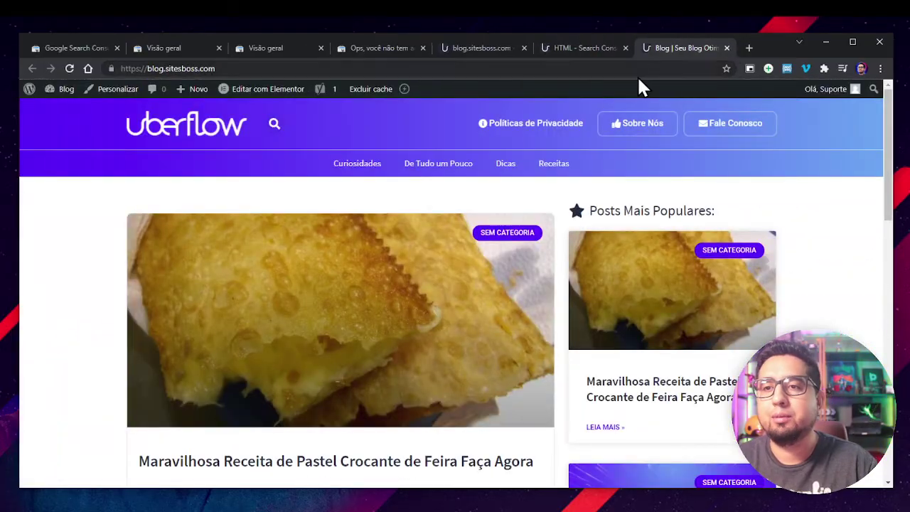
Return to the property verification dialog for blog.sitesboss.com in Google Search Console and verify ownership with the HTML tag method
click(238, 51)
click(175, 50)
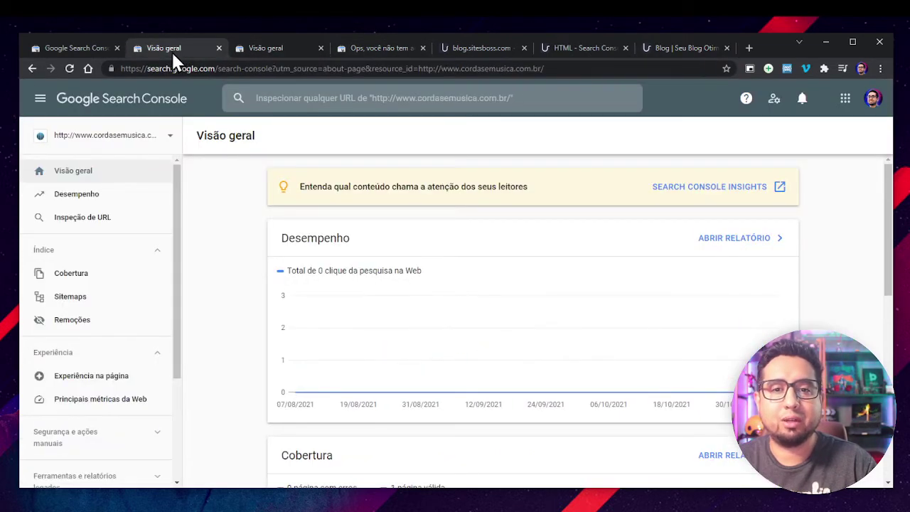
click(73, 48)
click(169, 45)
click(388, 50)
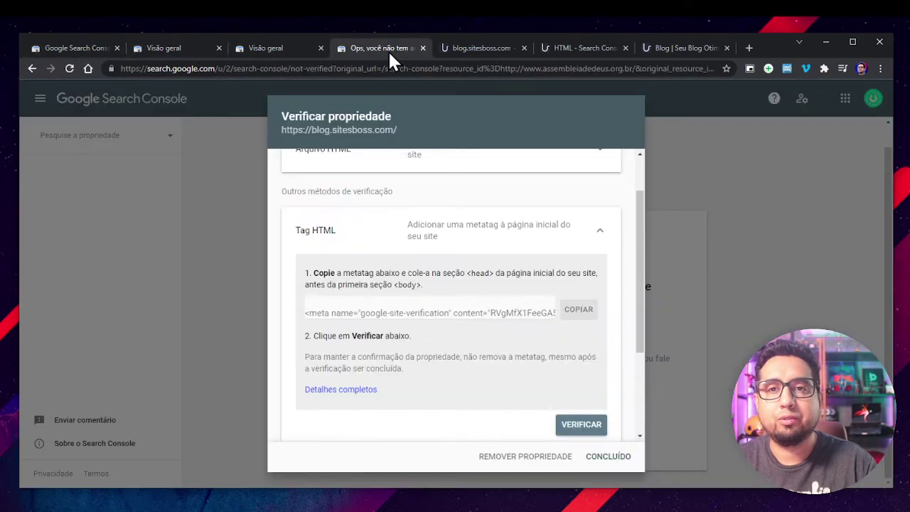
scroll(531, 349, down, 3)
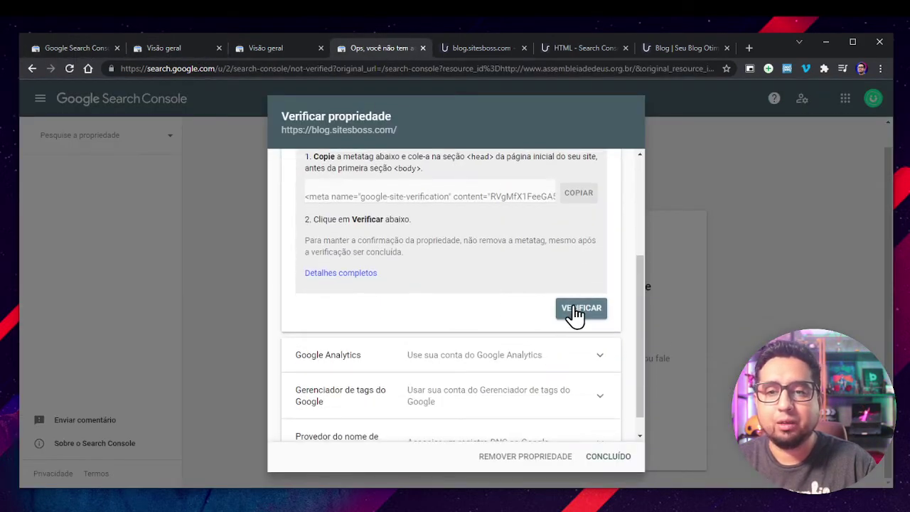
scroll(437, 315, down, 1)
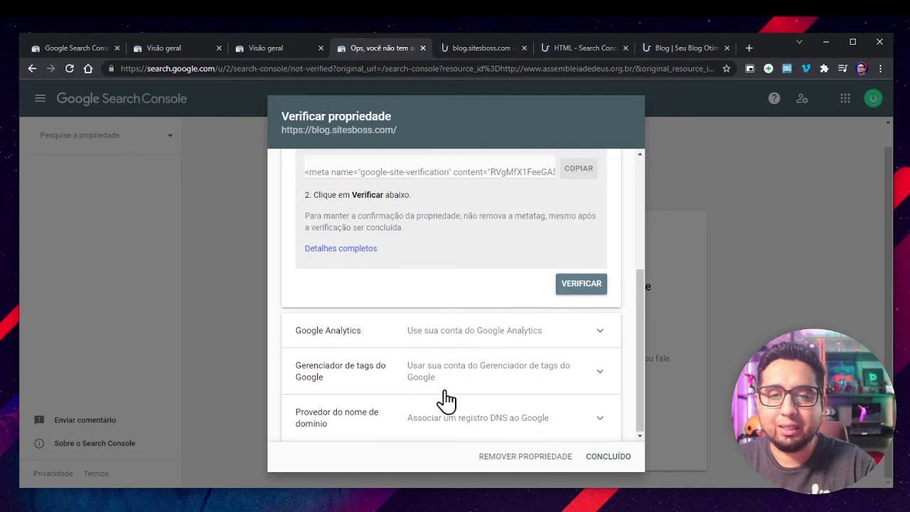
scroll(490, 256, up, 5)
scroll(526, 298, down, 3)
click(572, 369)
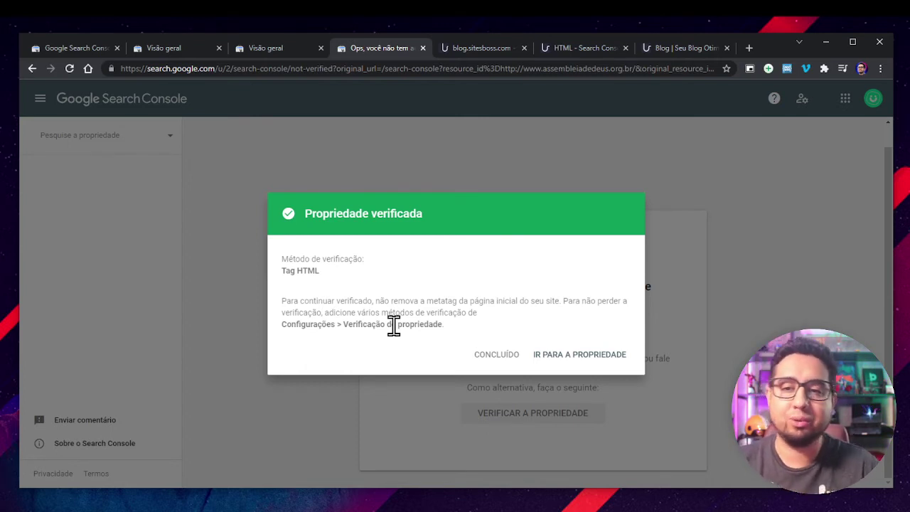
Go to the verified blog.sitesboss.com property and dismiss the Search Console welcome message
click(574, 355)
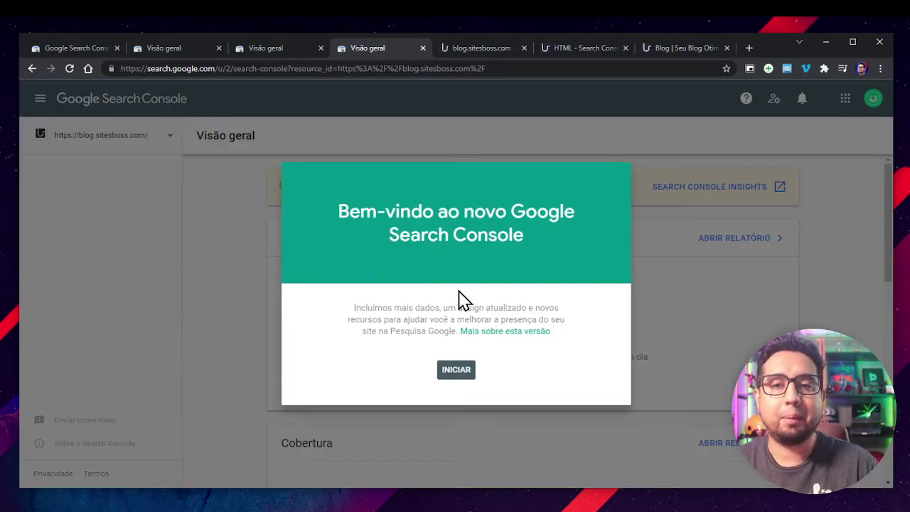
click(456, 370)
click(445, 402)
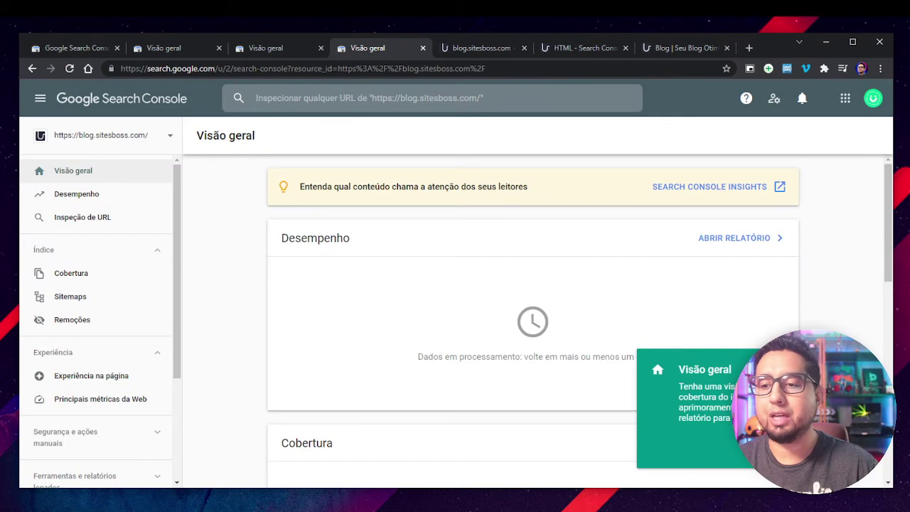
Open the property's Sitemaps page and activate the URL field for adding a new sitemap
click(86, 299)
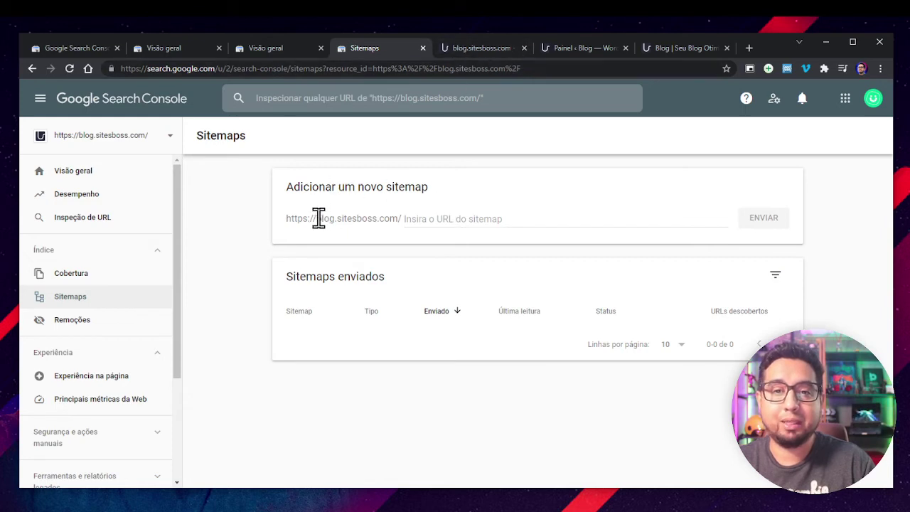
drag(317, 219, 401, 216)
click(413, 219)
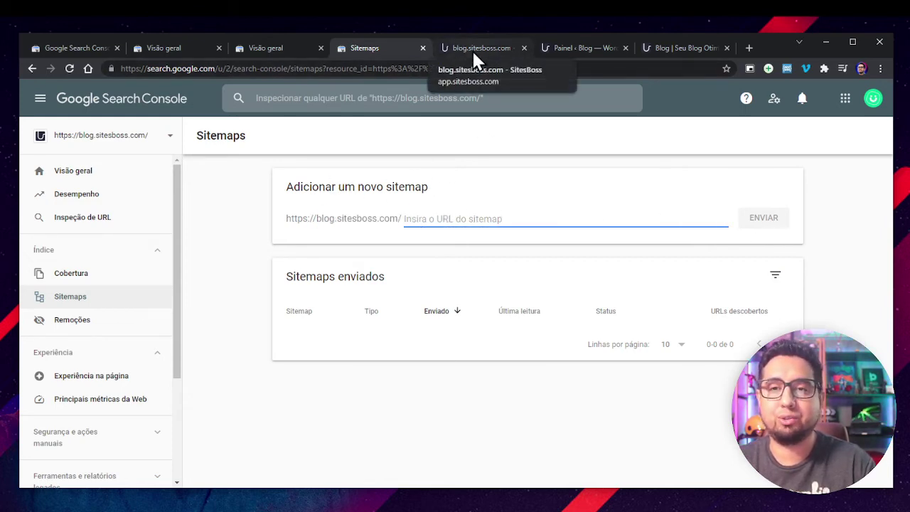
Switch to the blog's WordPress administration and open the general settings of Yoast SEO
click(657, 51)
click(552, 53)
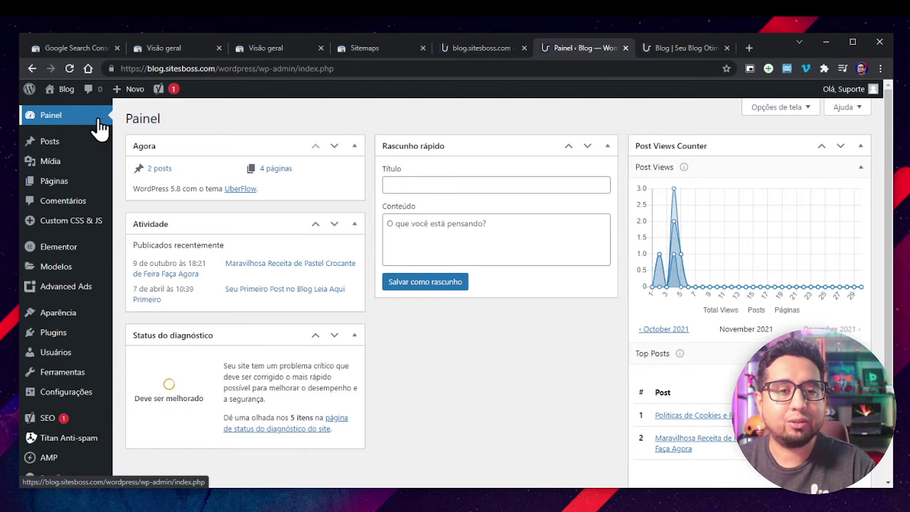
mouse_move(42, 424)
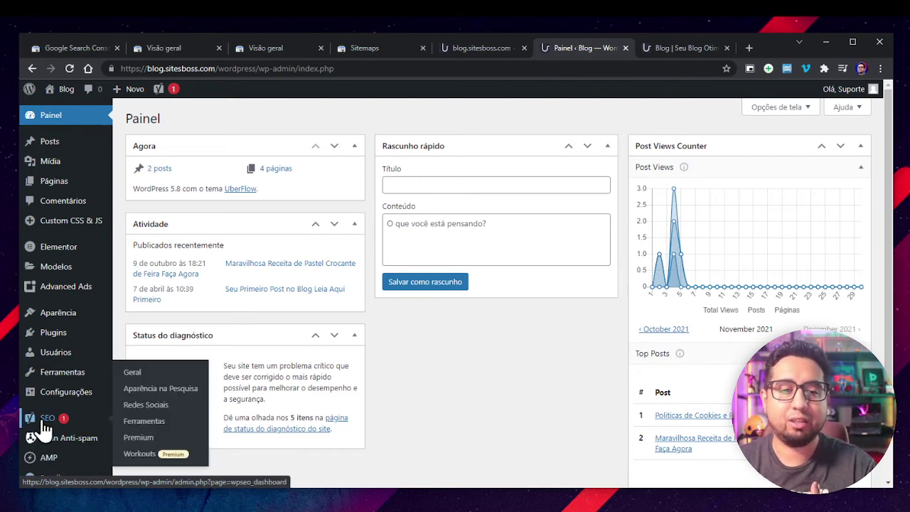
click(136, 376)
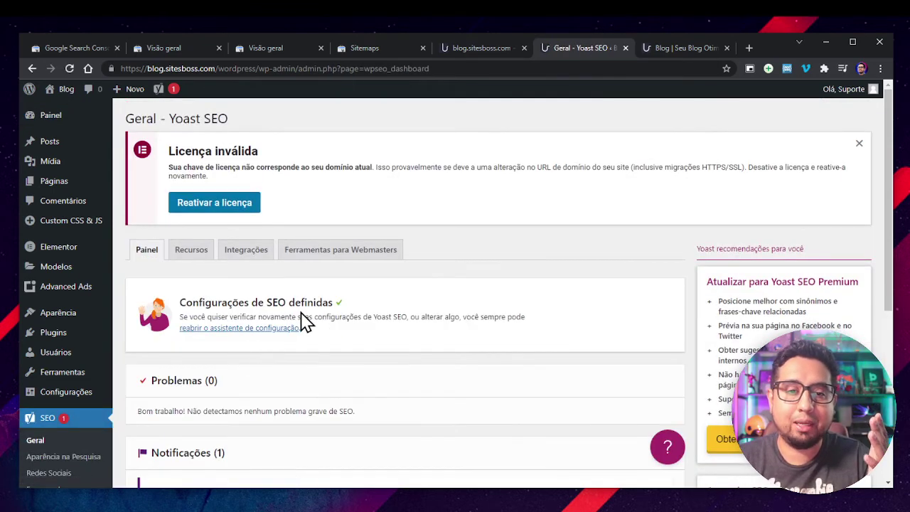
Dismiss the Elementor licence notice and display the help text for the Sitemaps XML feature in Yoast SEO's Recursos settings
click(858, 143)
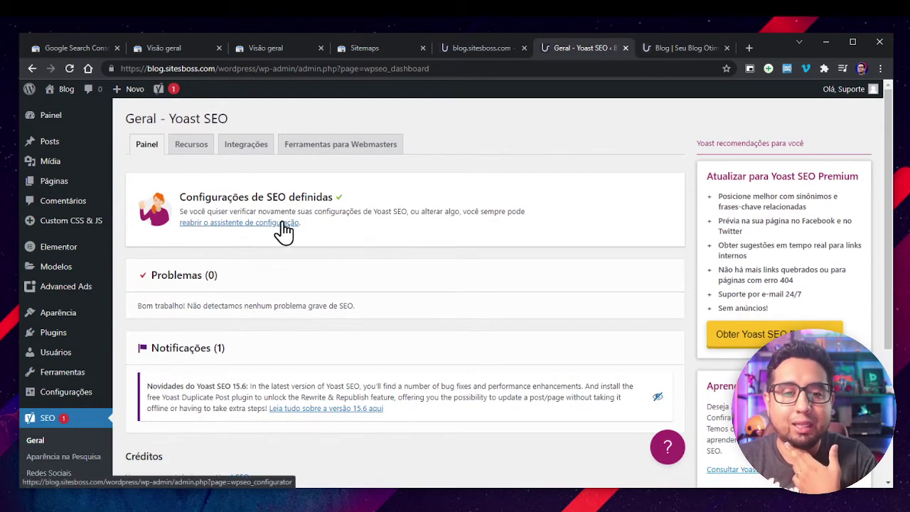
click(193, 145)
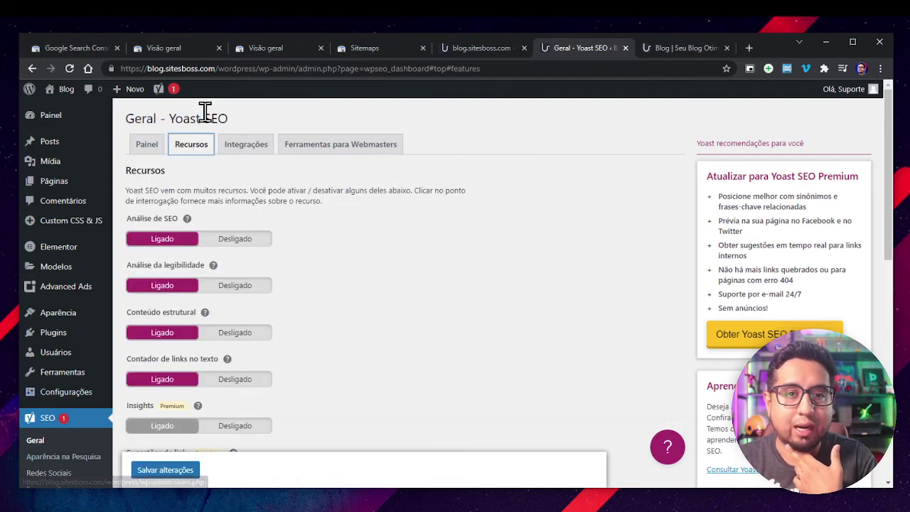
scroll(472, 228, down, 3)
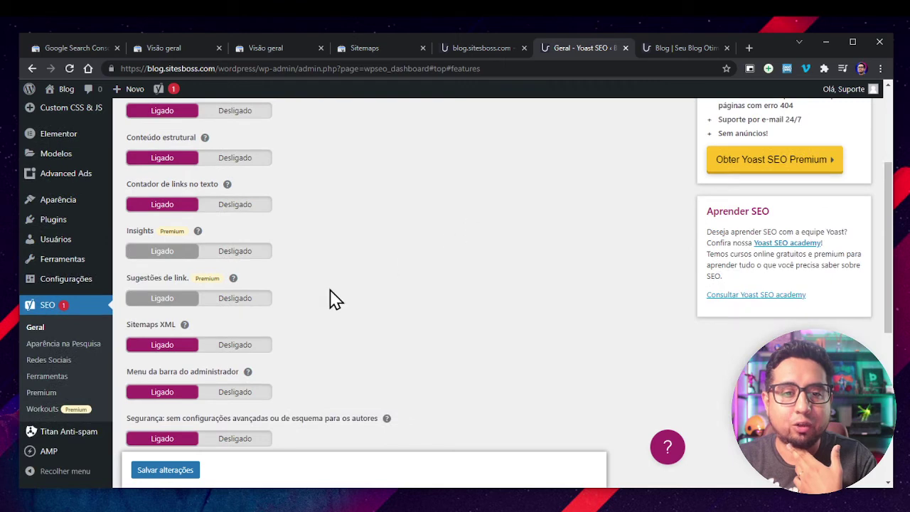
click(184, 325)
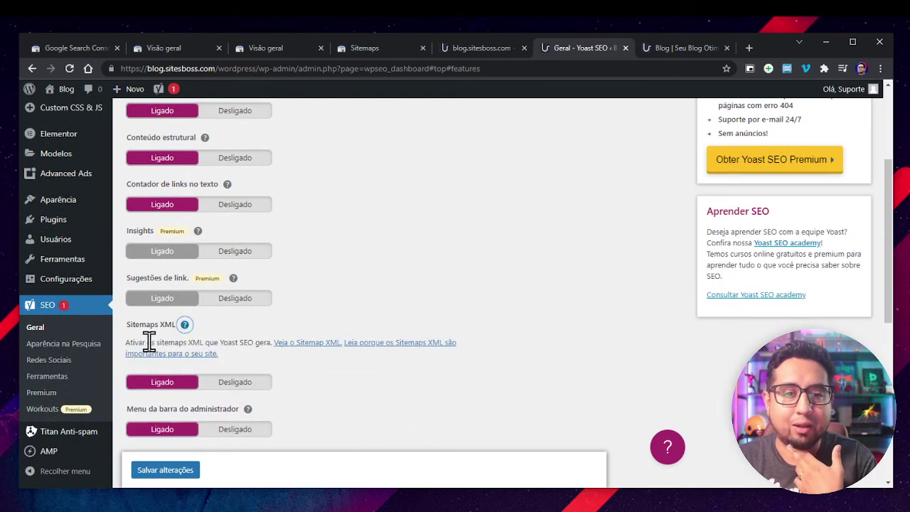
drag(148, 344, 237, 344)
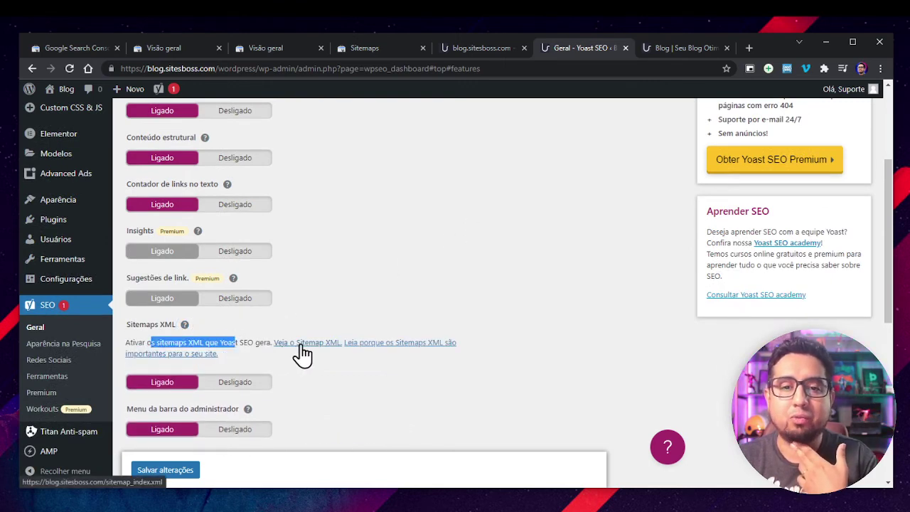
Collapse and reopen the Sitemaps XML help text, and open the blog's XML sitemap index from it
click(184, 325)
click(185, 325)
click(184, 326)
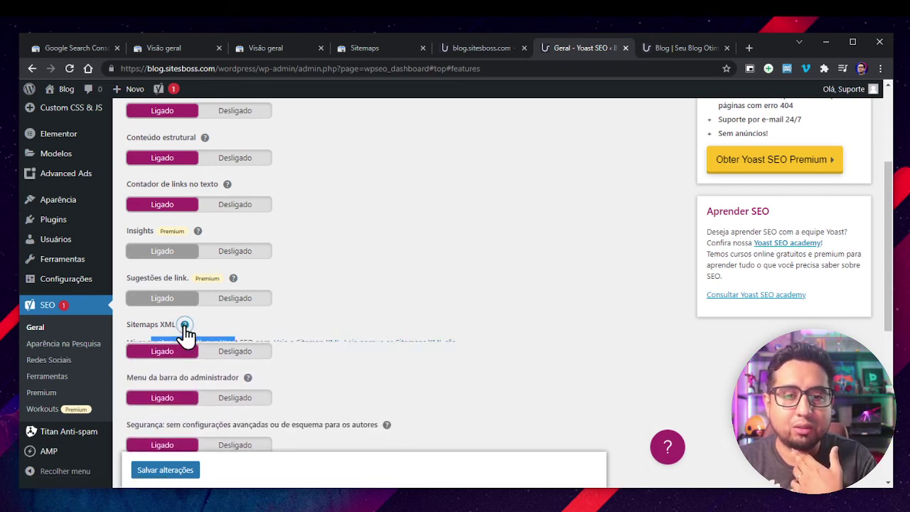
click(184, 326)
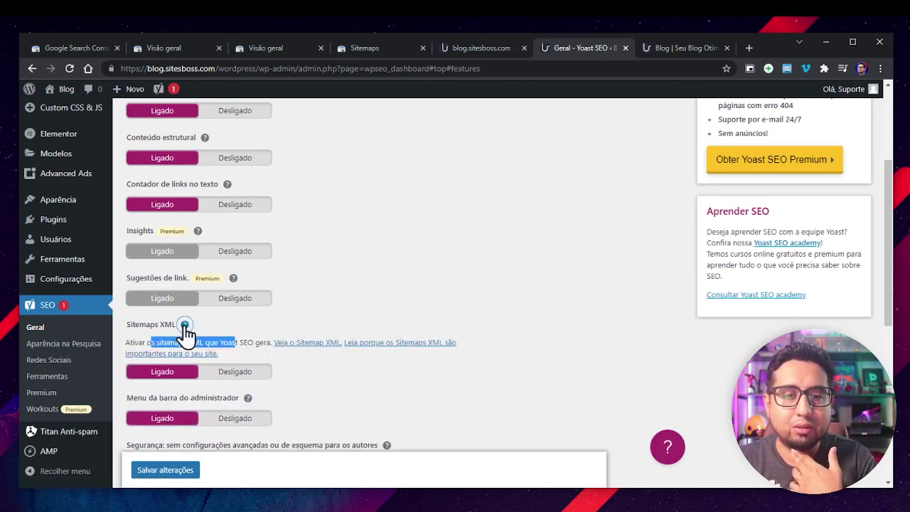
click(301, 345)
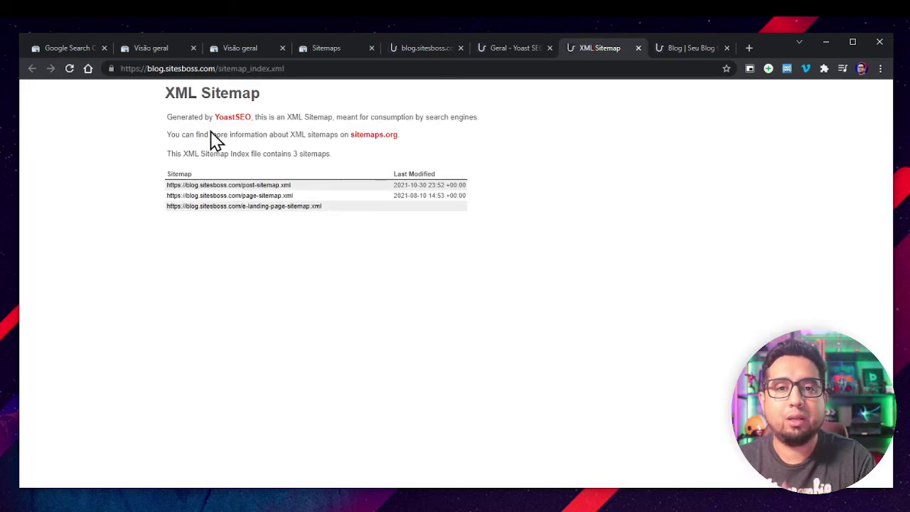
Copy post-sitemap.xml from the sitemap index, submit it as a new sitemap in Google Search Console and dismiss the confirmation
drag(293, 184, 243, 183)
key(ctrl+c)
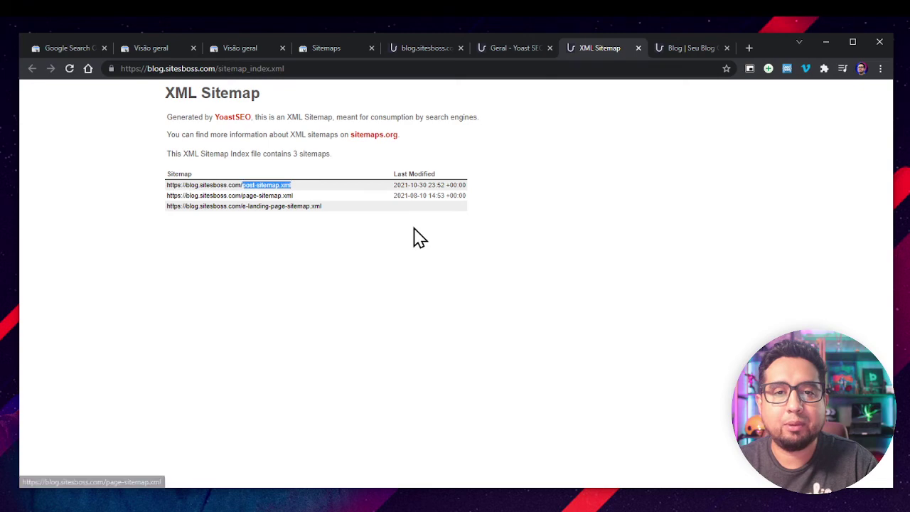
click(680, 51)
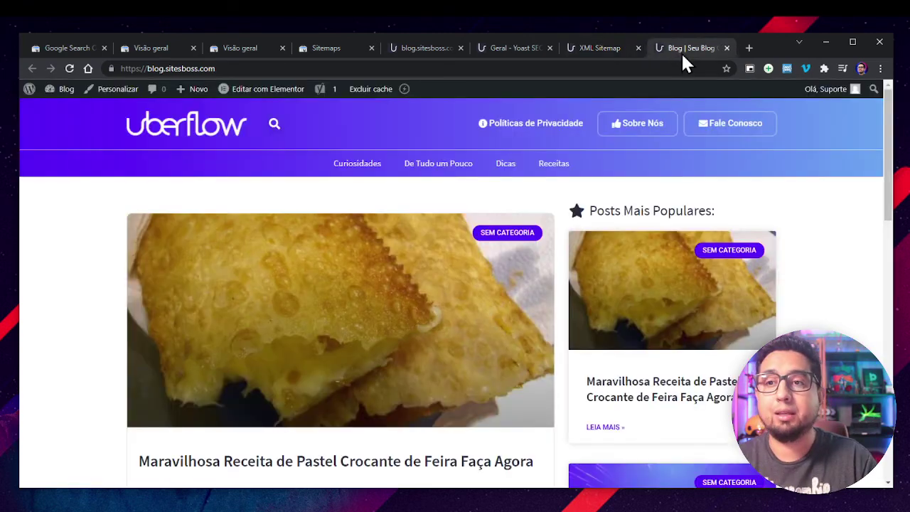
click(329, 47)
key(ctrl+v)
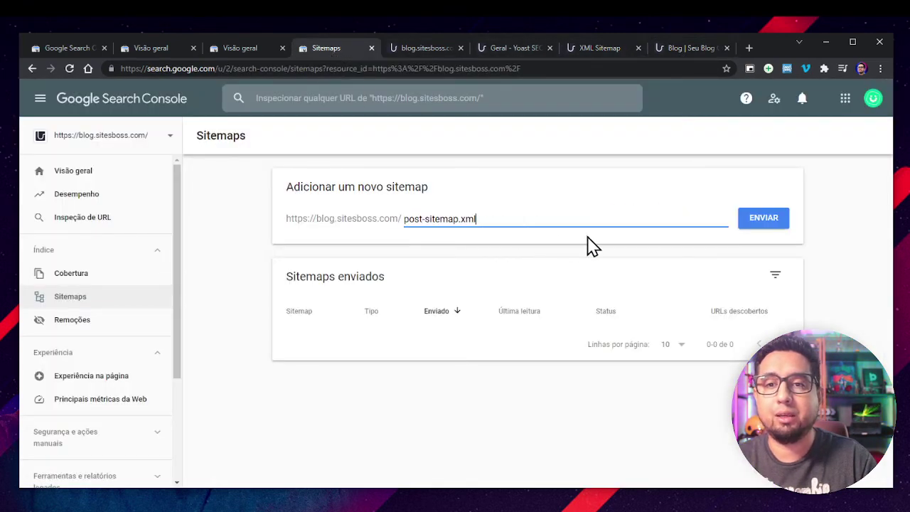
click(771, 228)
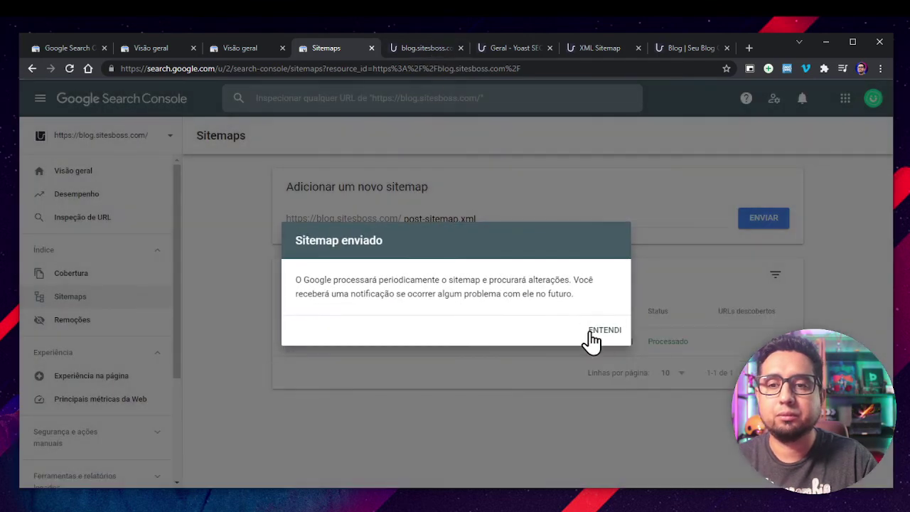
click(597, 335)
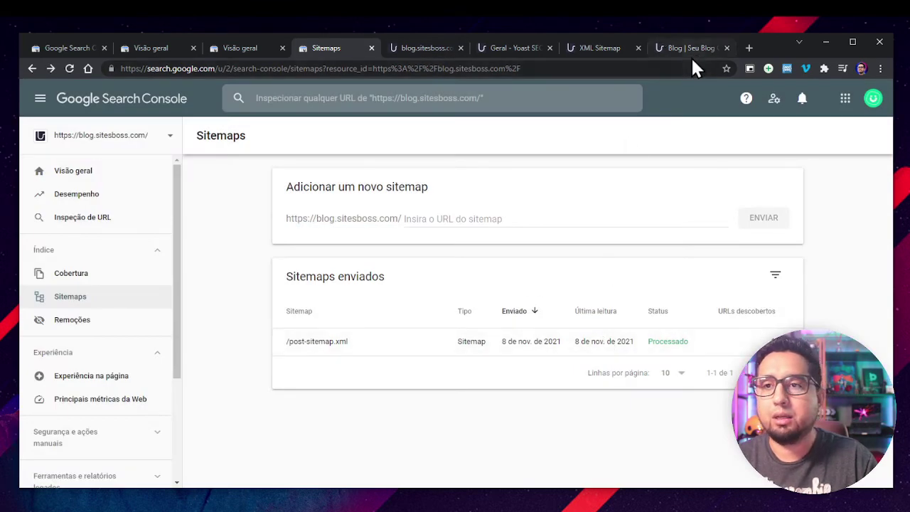
Close the blog's home page and copy page-sitemap.xml from the second address in the XML sitemap index
click(688, 52)
key(ctrl+w)
drag(312, 199, 242, 195)
key(ctrl+c)
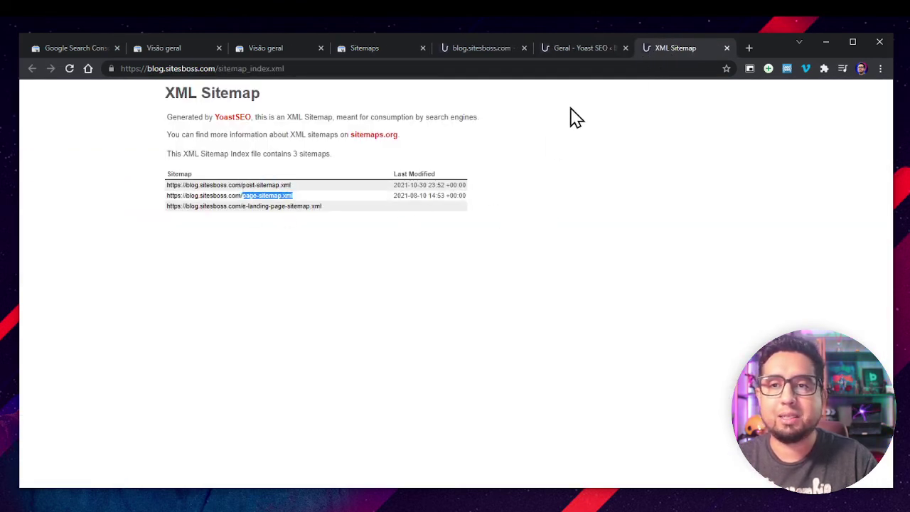
Return to the Sitemaps page in Google Search Console, submit page-sitemap.xml as a new sitemap and dismiss the confirmation
click(583, 52)
click(488, 50)
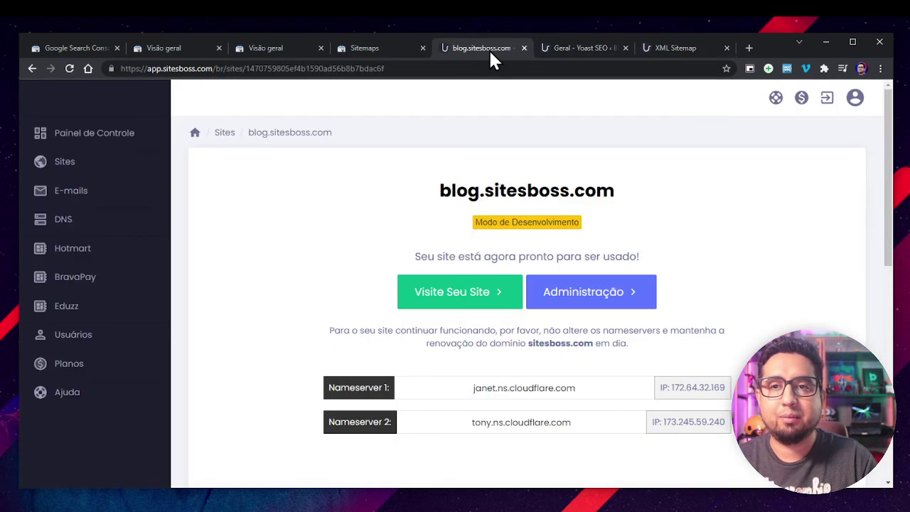
click(376, 50)
click(532, 221)
key(ctrl+v)
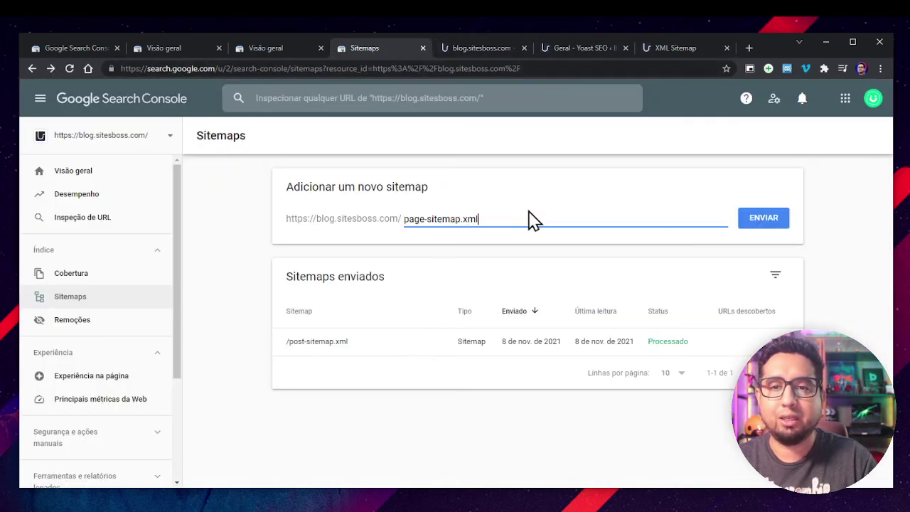
click(745, 228)
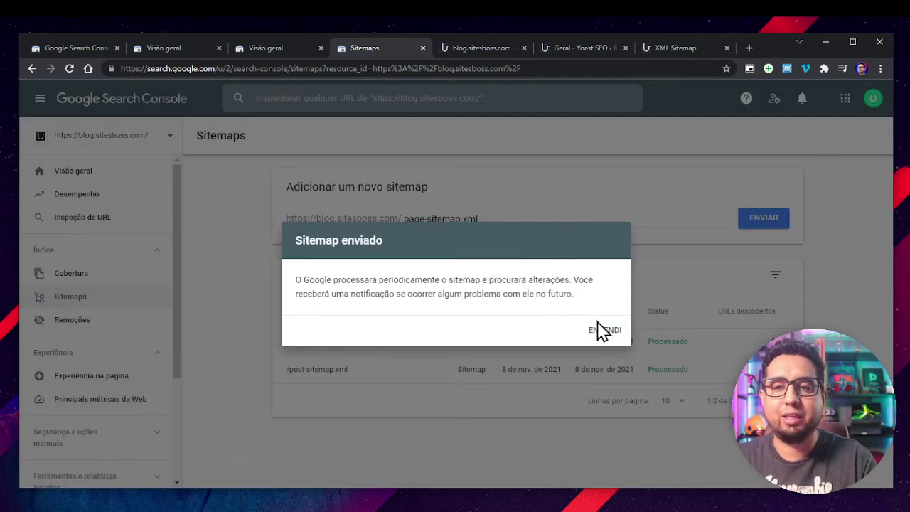
click(601, 330)
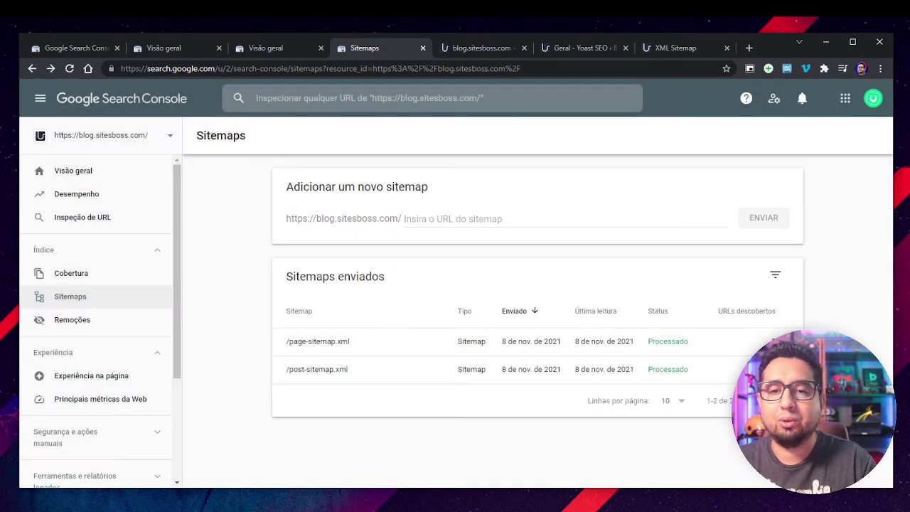